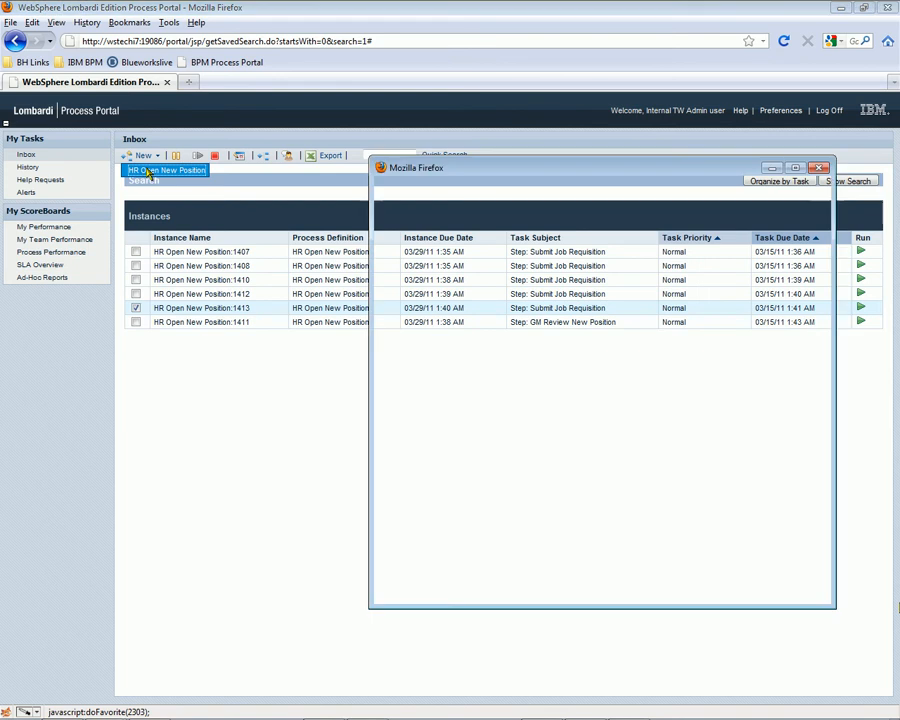
Start several new HR Open New Position process instances and reload the Inbox
{"action": "left_click", "coordinate": [148, 172]}
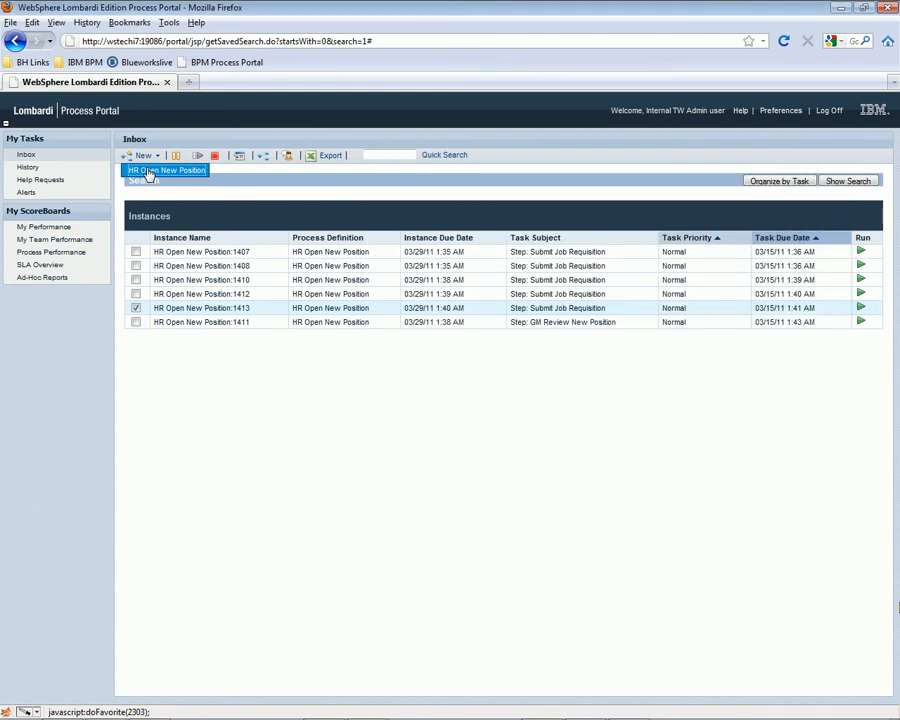
{"action": "left_click", "coordinate": [148, 172]}
{"action": "left_click", "coordinate": [148, 172]}
{"action": "left_click", "coordinate": [27, 155]}
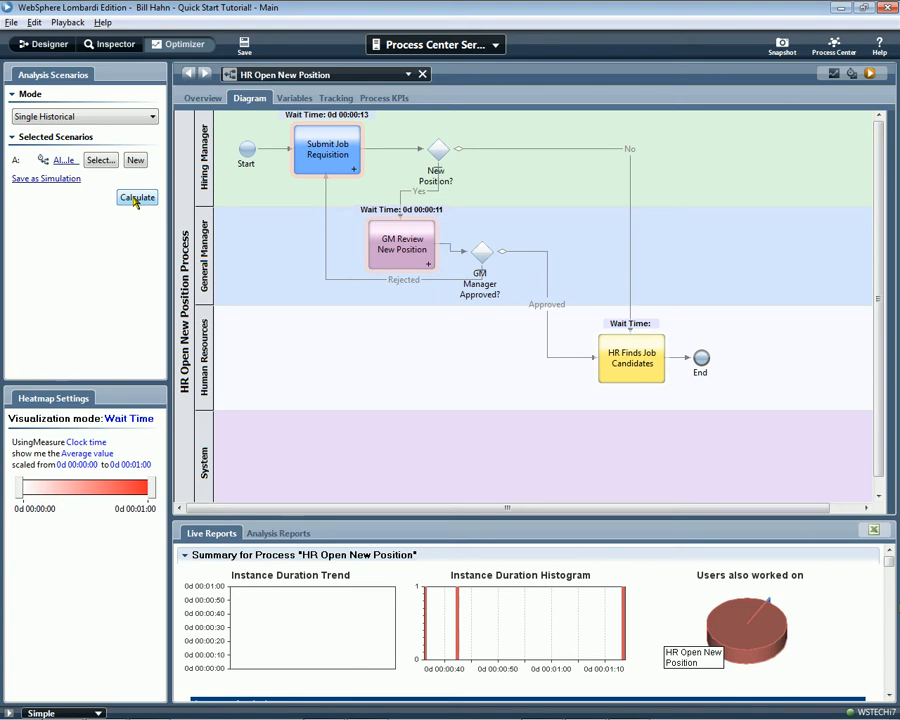
Recalculate the single historical scenario and examine the wait times of GM Review New Position and Submit Job Requisition
{"action": "left_click", "coordinate": [136, 199]}
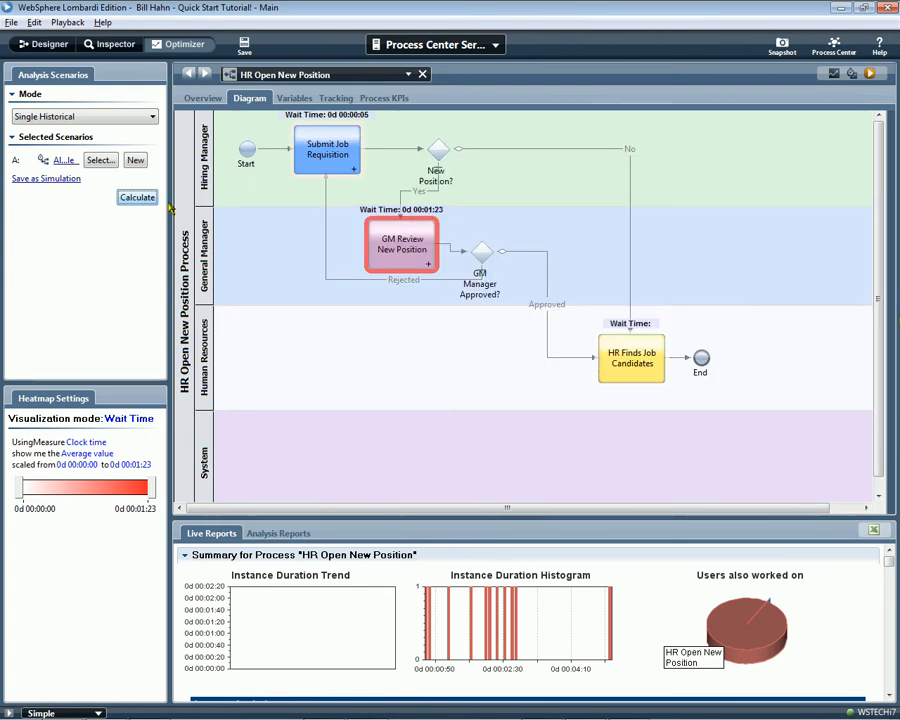
{"action": "mouse_move", "coordinate": [402, 232]}
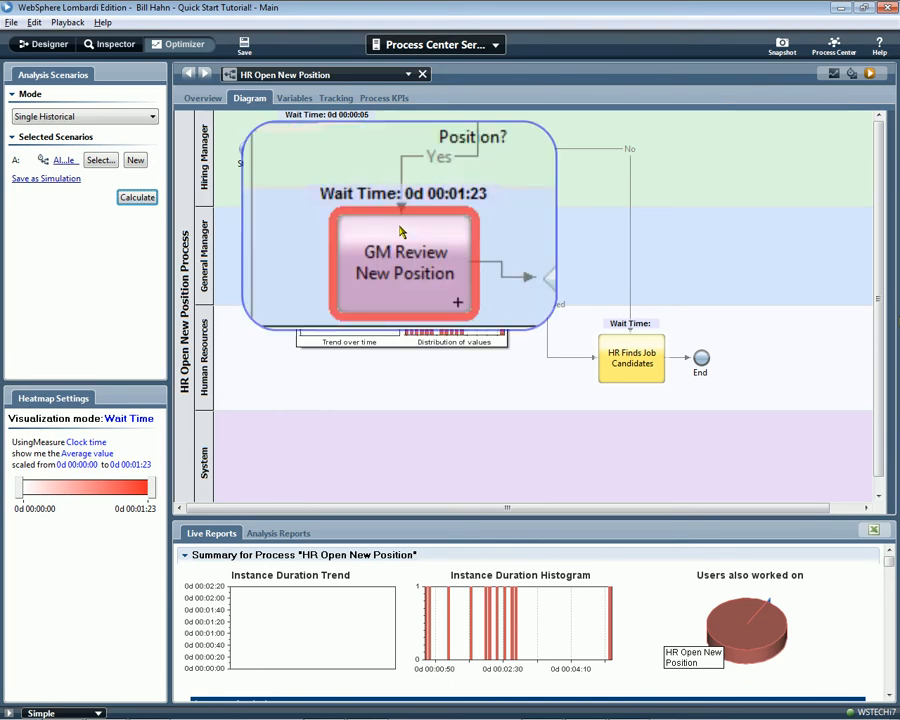
{"action": "mouse_move", "coordinate": [335, 147]}
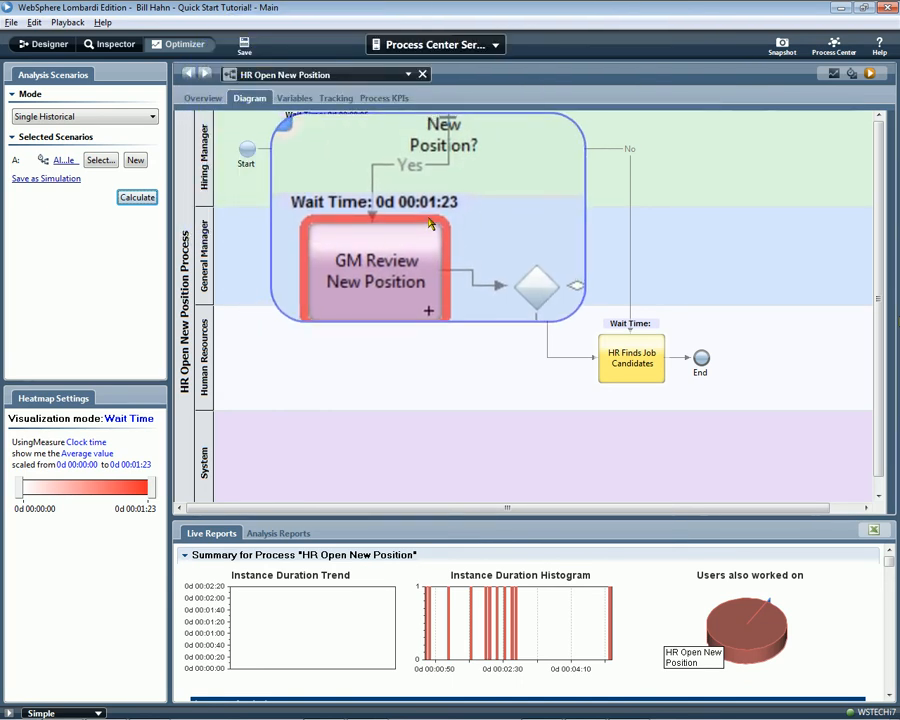
Set the heatmap visualization mode to Path and review the instance data of the New Position?, Yes, Rejected, Approved and No flows
{"action": "left_click", "coordinate": [136, 420]}
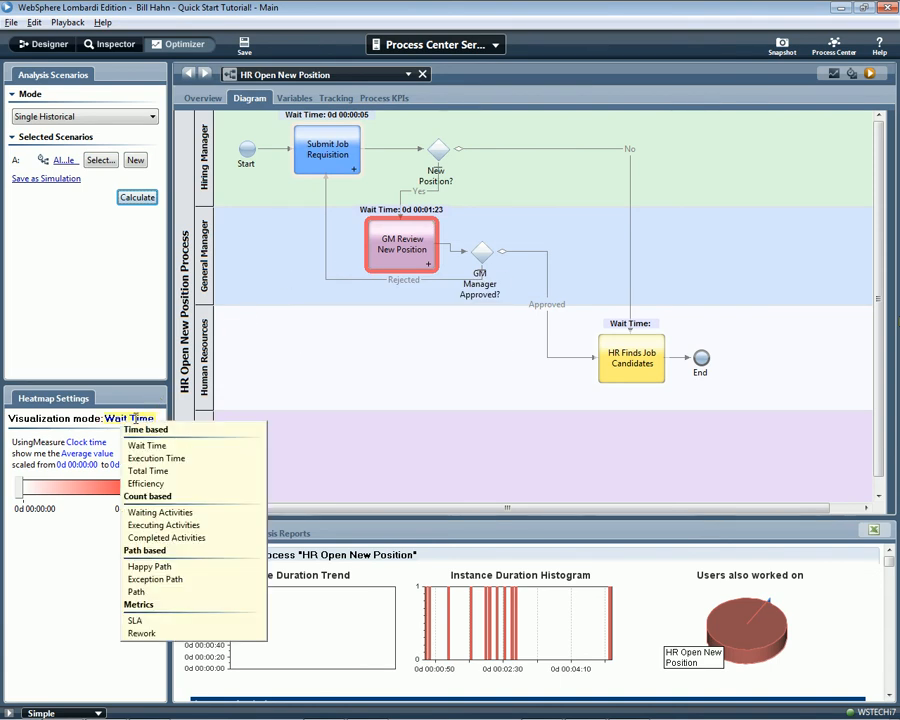
{"action": "left_click", "coordinate": [140, 593]}
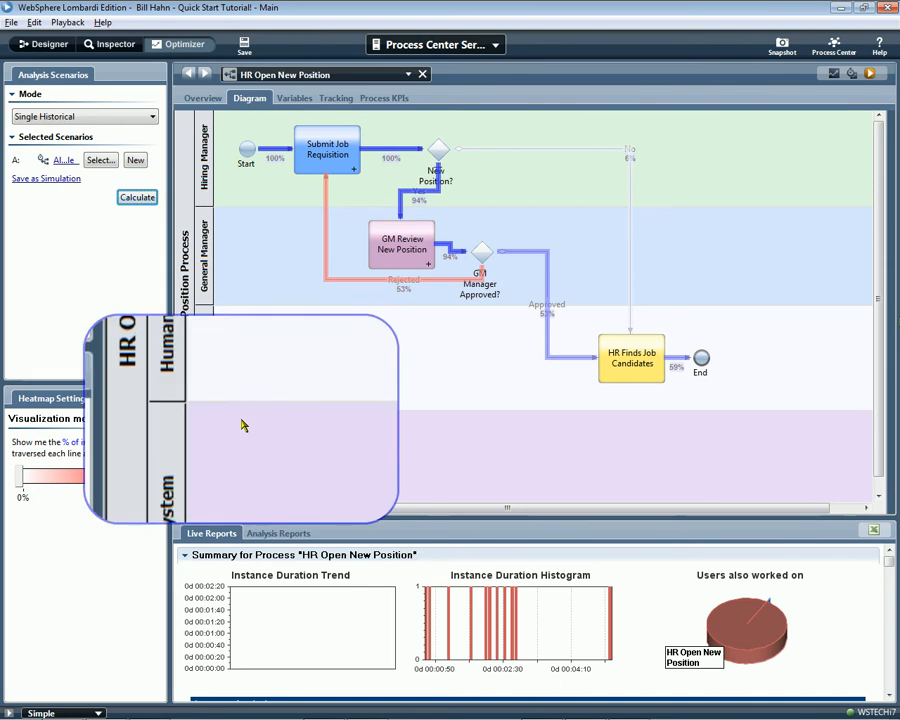
{"action": "left_click", "coordinate": [373, 152]}
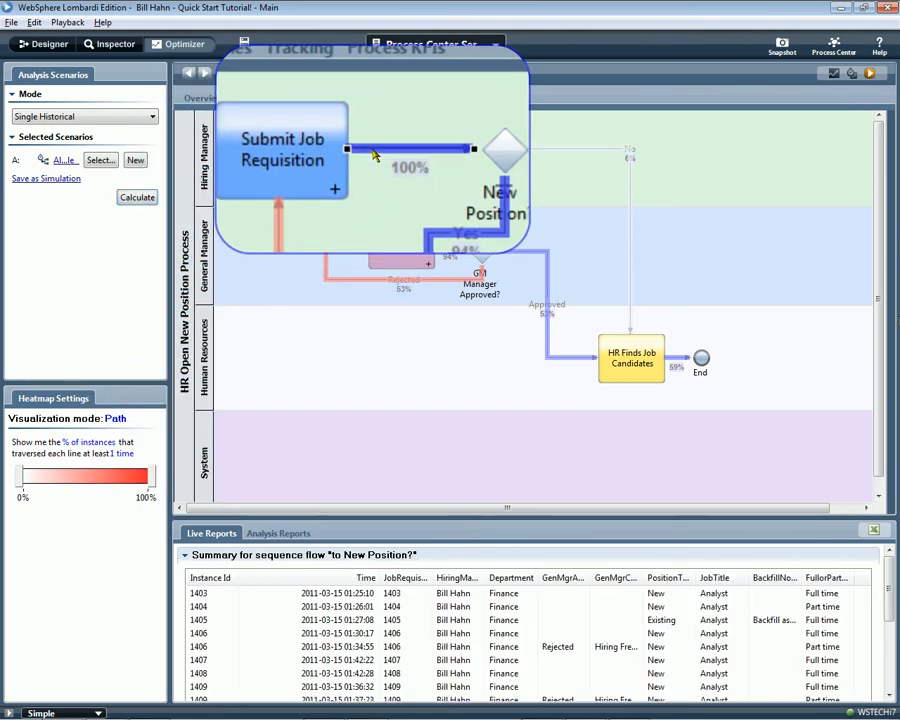
{"action": "left_click", "coordinate": [420, 196]}
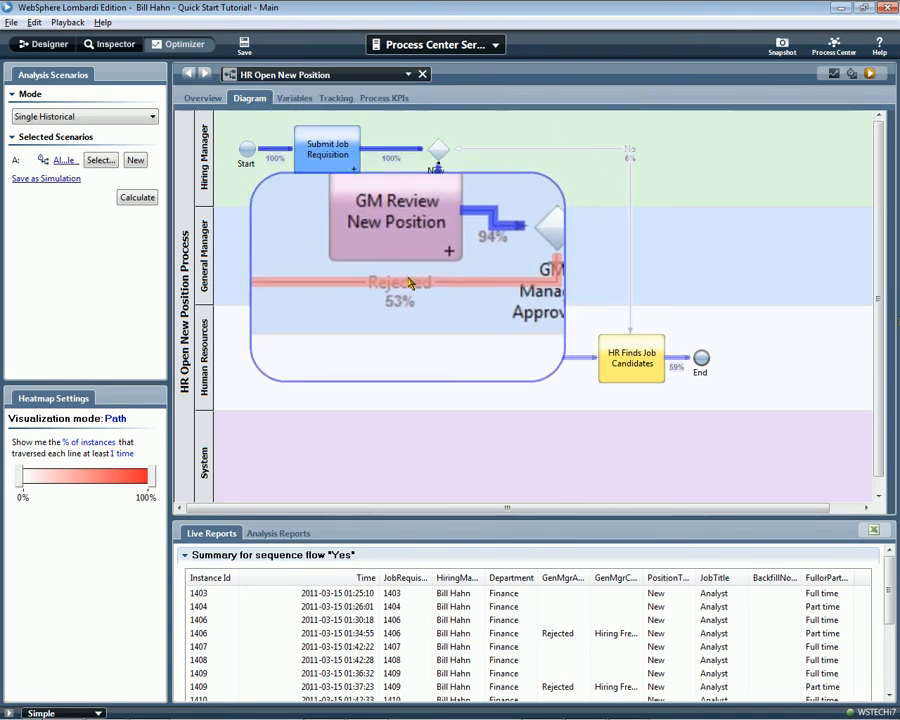
{"action": "left_click", "coordinate": [407, 283]}
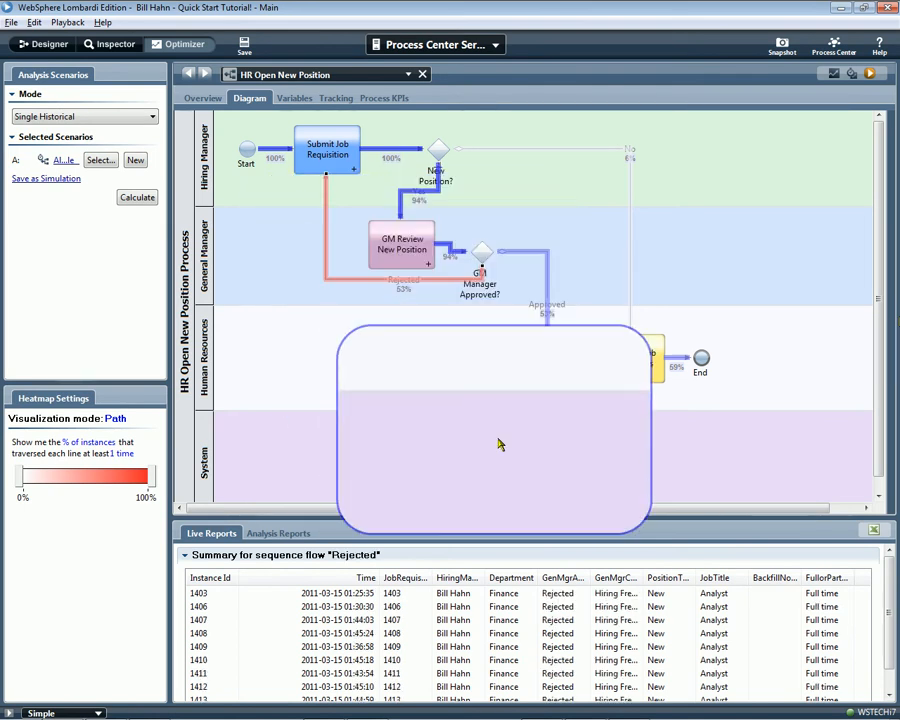
{"action": "left_click", "coordinate": [546, 298]}
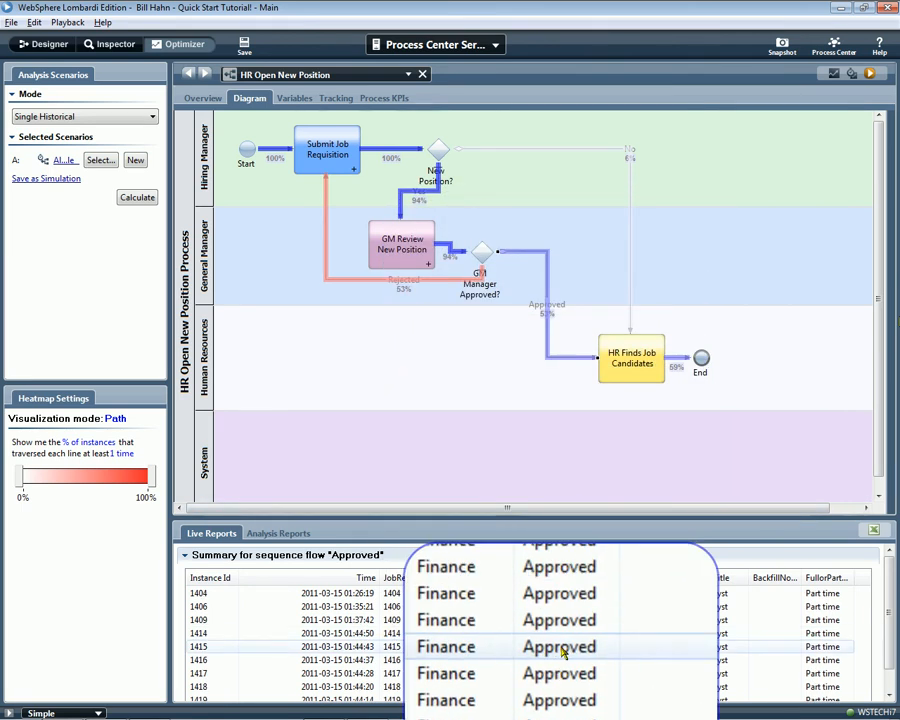
{"action": "left_click", "coordinate": [556, 152]}
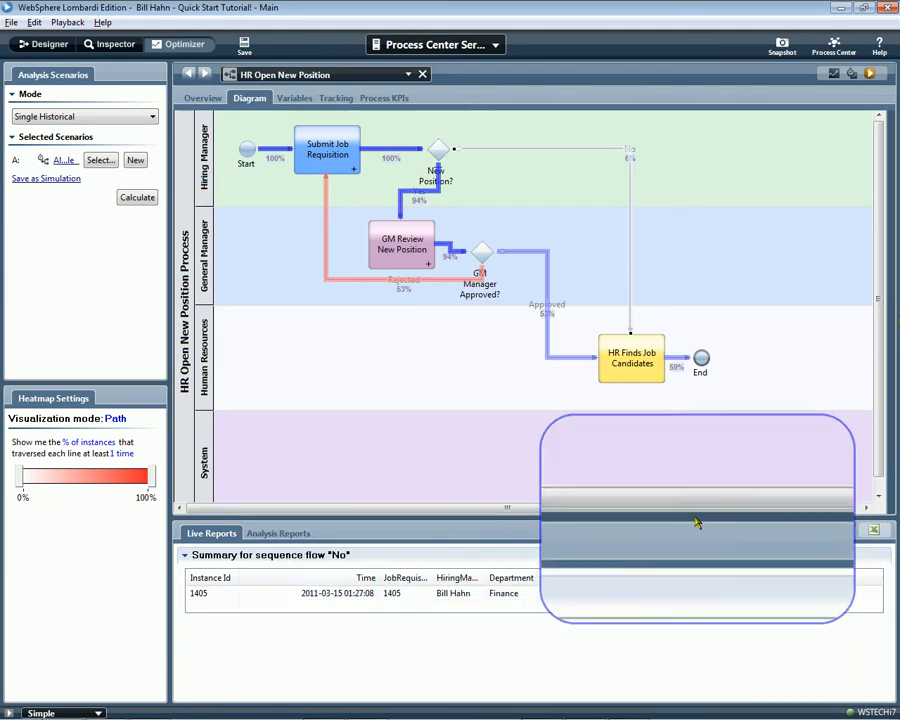
Run the guided bypass analysis on GM Review New Position, predicting GenMgrApproval and excluding that variable from the ones considered
{"action": "left_click", "coordinate": [402, 254]}
{"action": "right_click", "coordinate": [401, 251]}
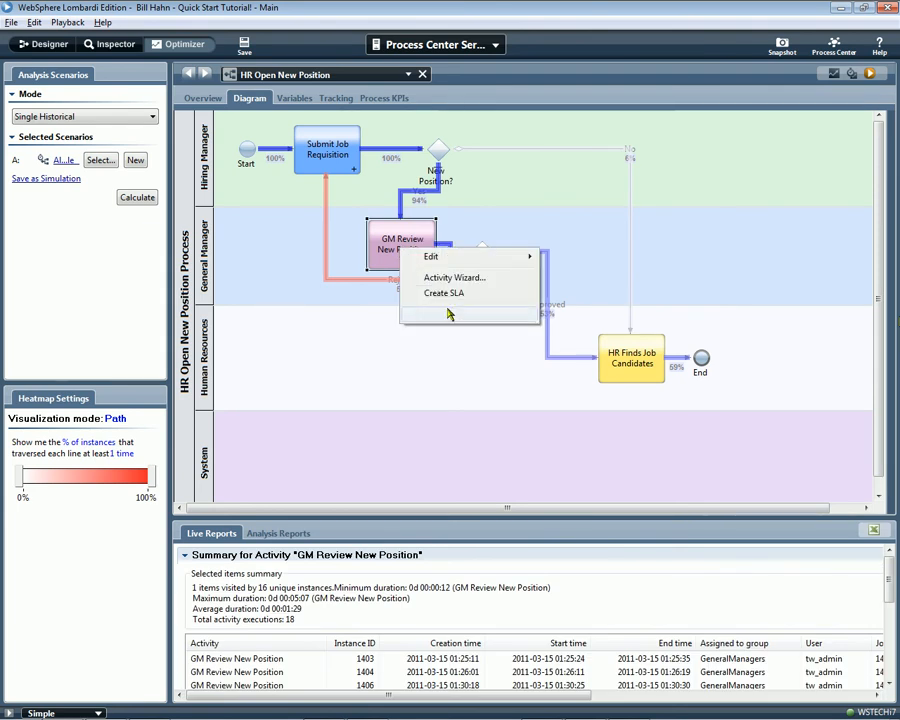
{"action": "mouse_move", "coordinate": [478, 318]}
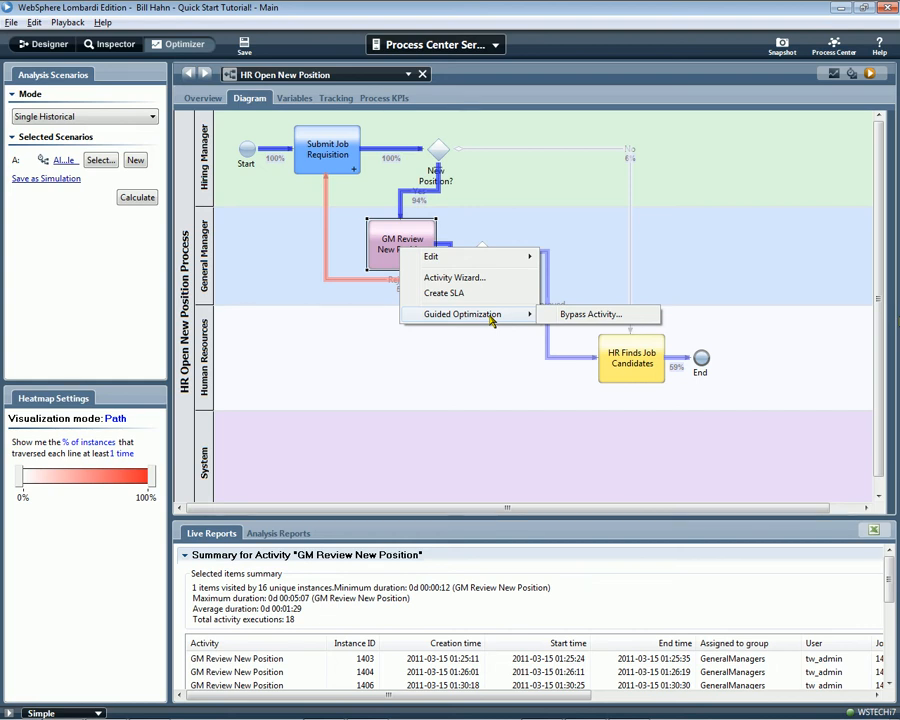
{"action": "left_click", "coordinate": [563, 317]}
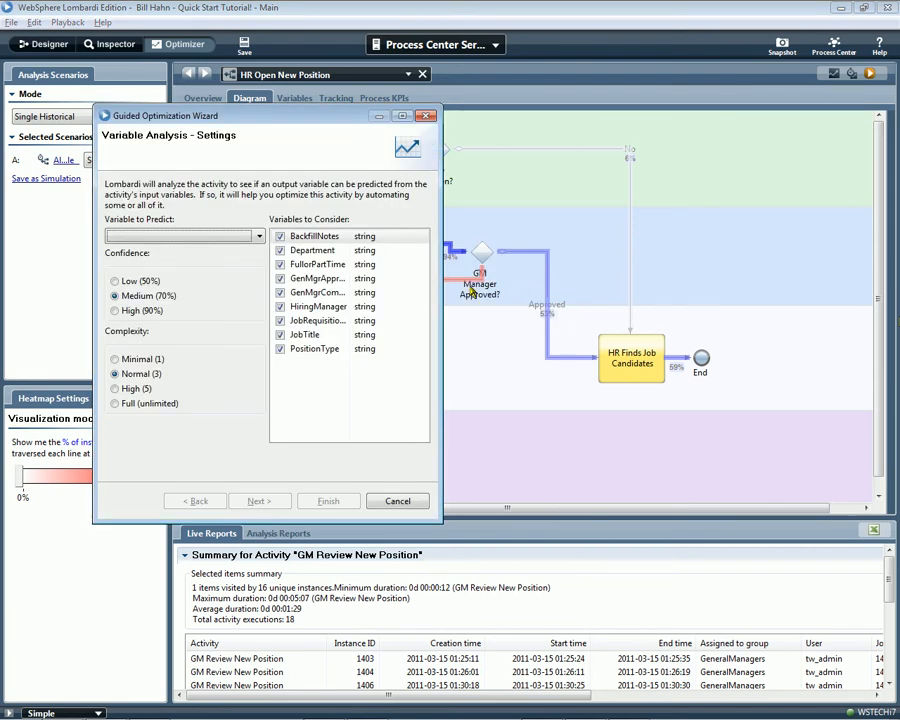
{"action": "left_click", "coordinate": [280, 279]}
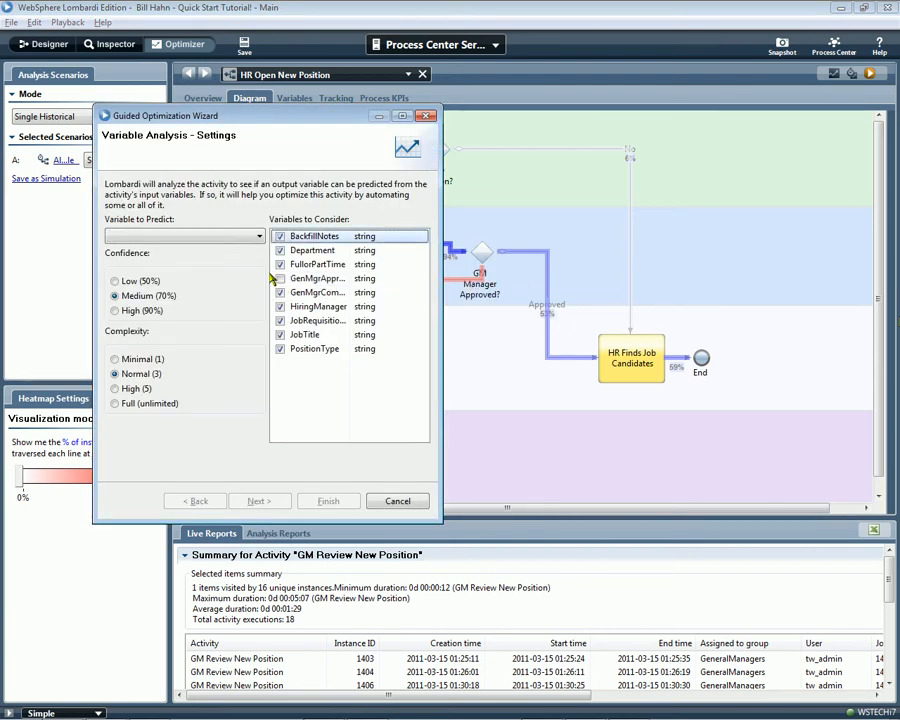
{"action": "left_click", "coordinate": [237, 235]}
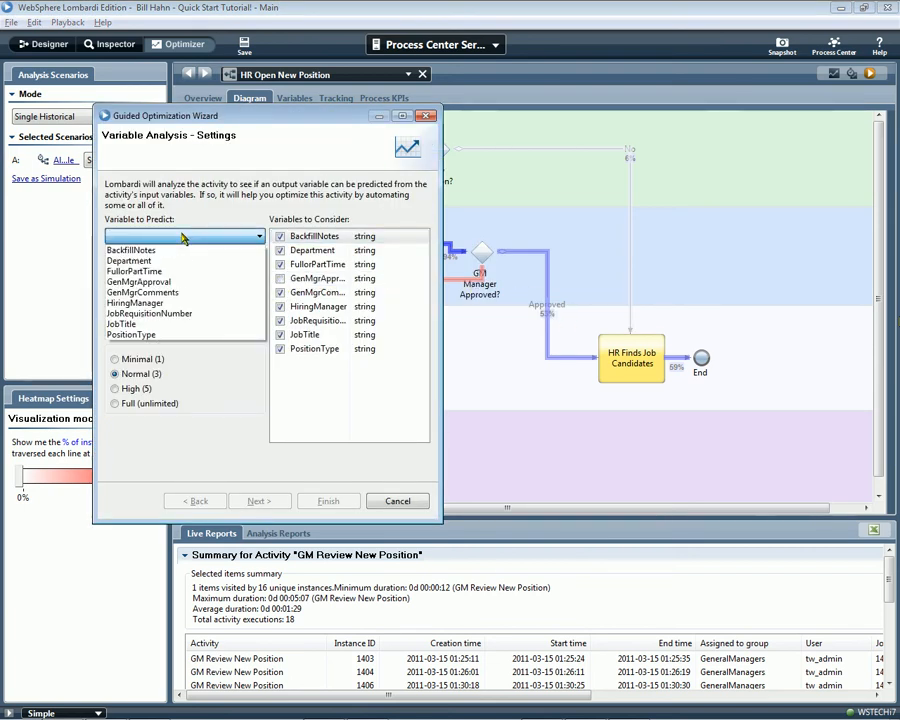
{"action": "left_click", "coordinate": [155, 284]}
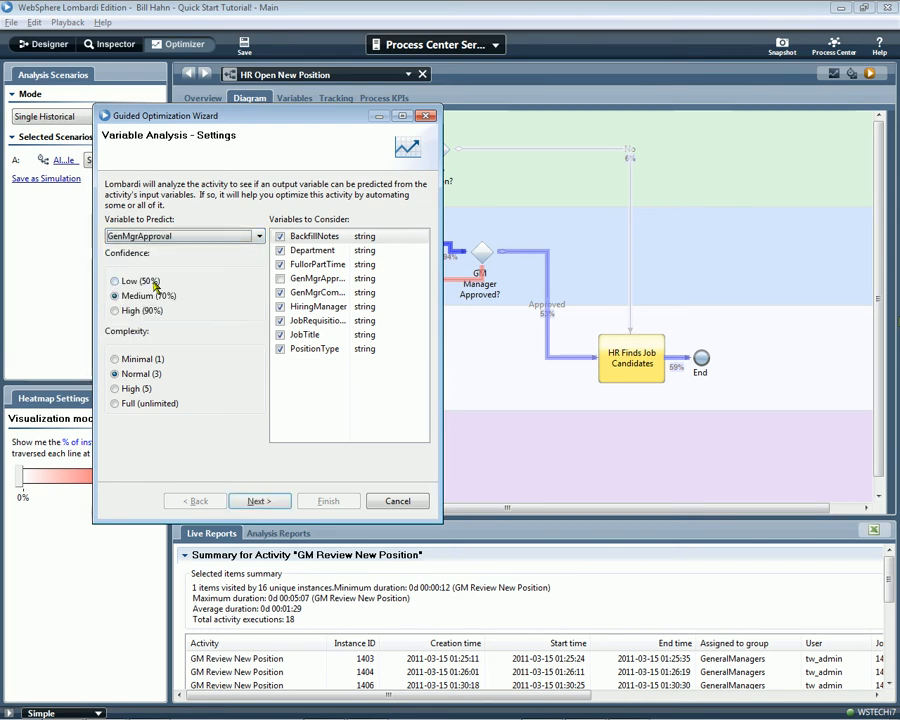
{"action": "left_click", "coordinate": [256, 501]}
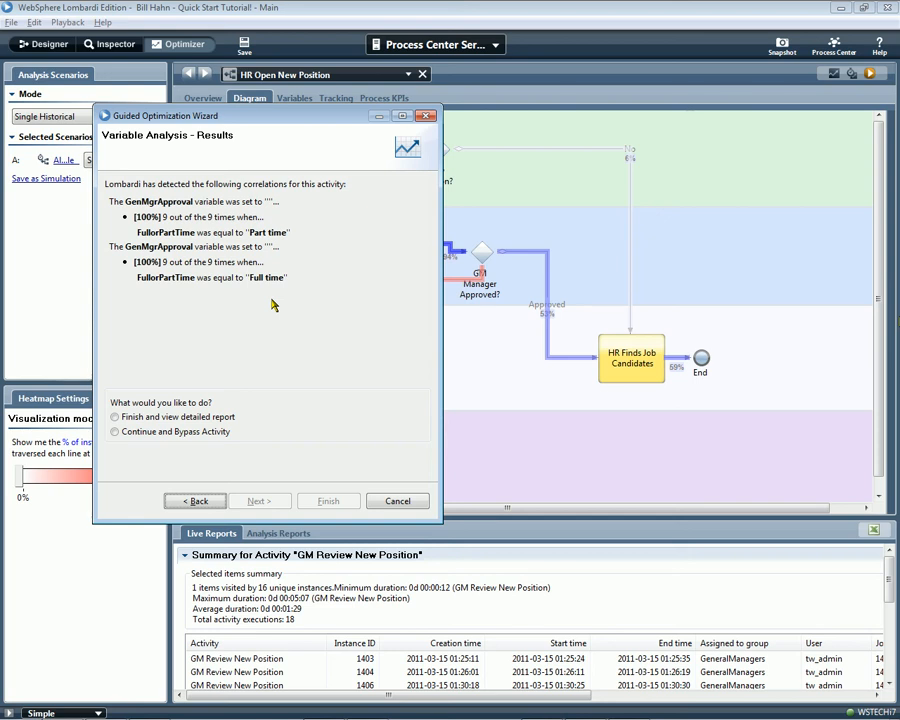
Continue to bypass the activity and generate the rule service with the "Bypass GM Review New Position what if" scenario
{"action": "left_click", "coordinate": [225, 432]}
{"action": "left_click", "coordinate": [261, 500]}
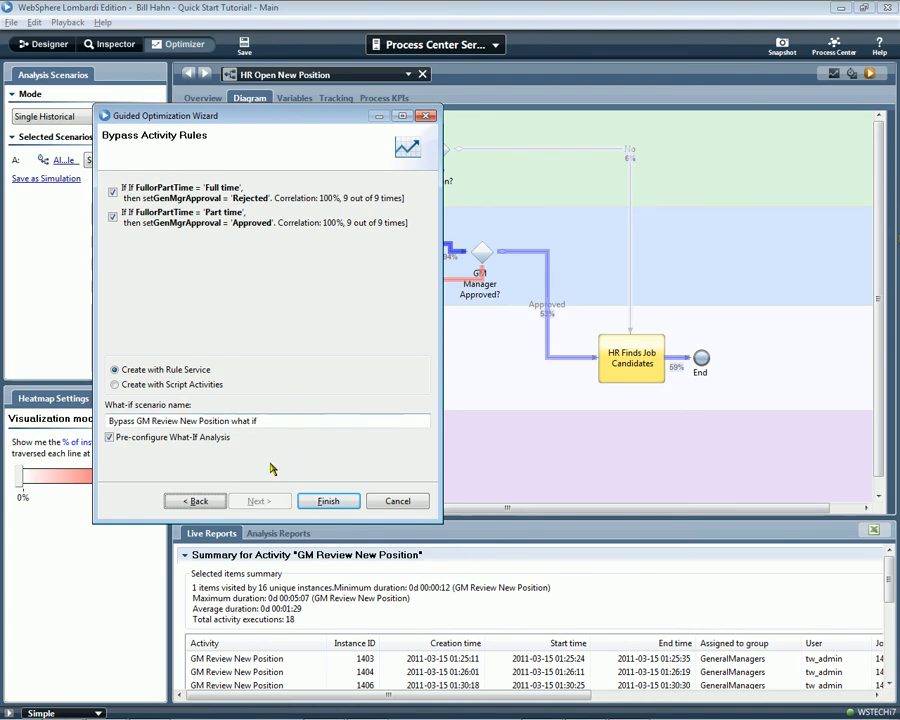
{"action": "left_click", "coordinate": [329, 502]}
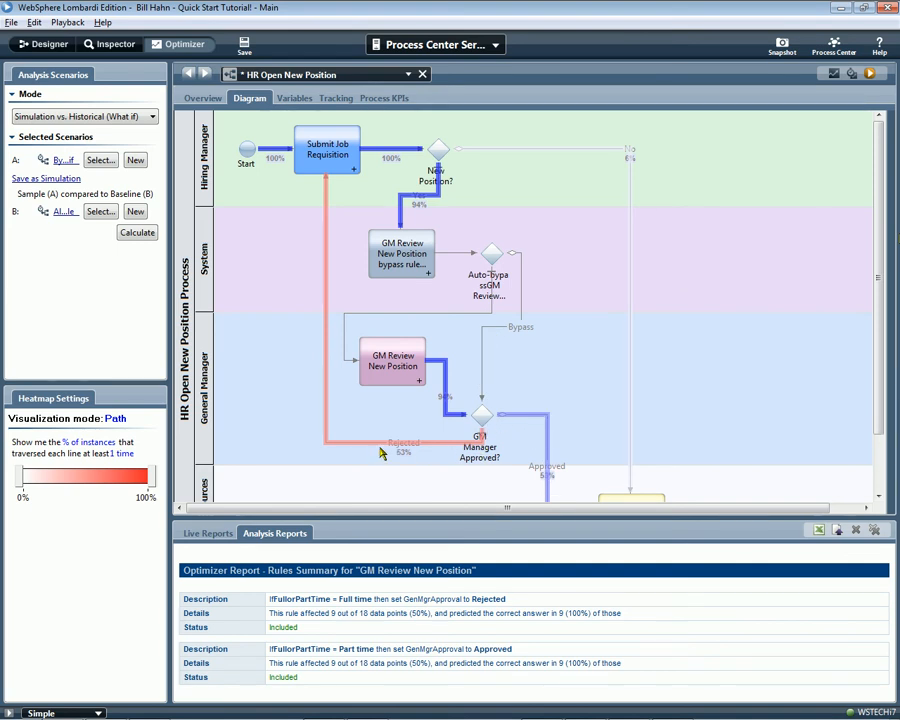
Open the bypass rule behind the new System lane activity and examine its actions for the Full time and Part time conditions
{"action": "left_click", "coordinate": [411, 261]}
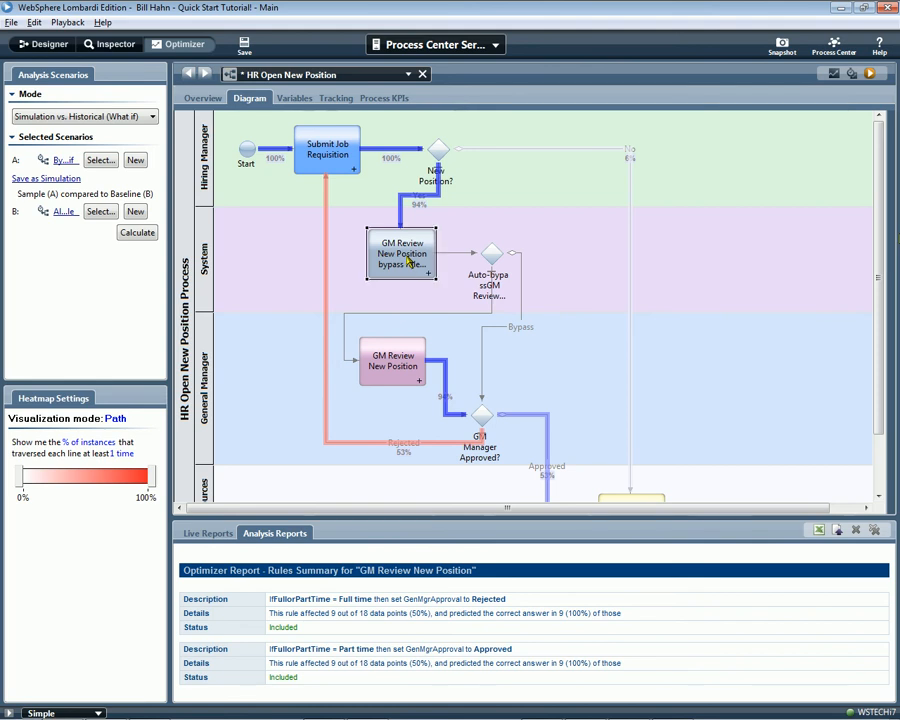
{"action": "double_click", "coordinate": [411, 261]}
{"action": "double_click", "coordinate": [346, 208]}
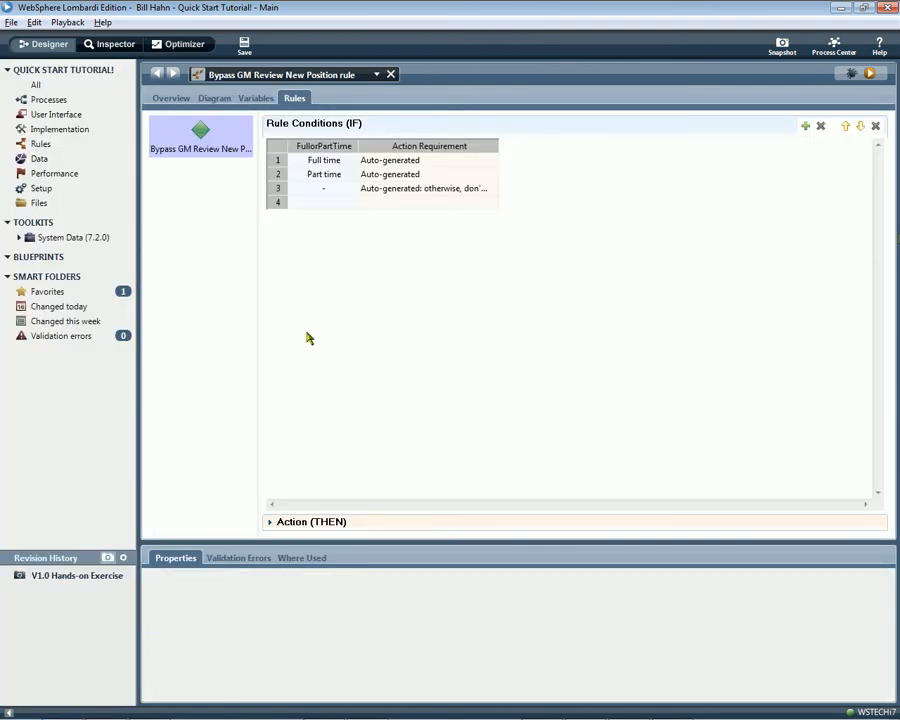
{"action": "left_click", "coordinate": [271, 523]}
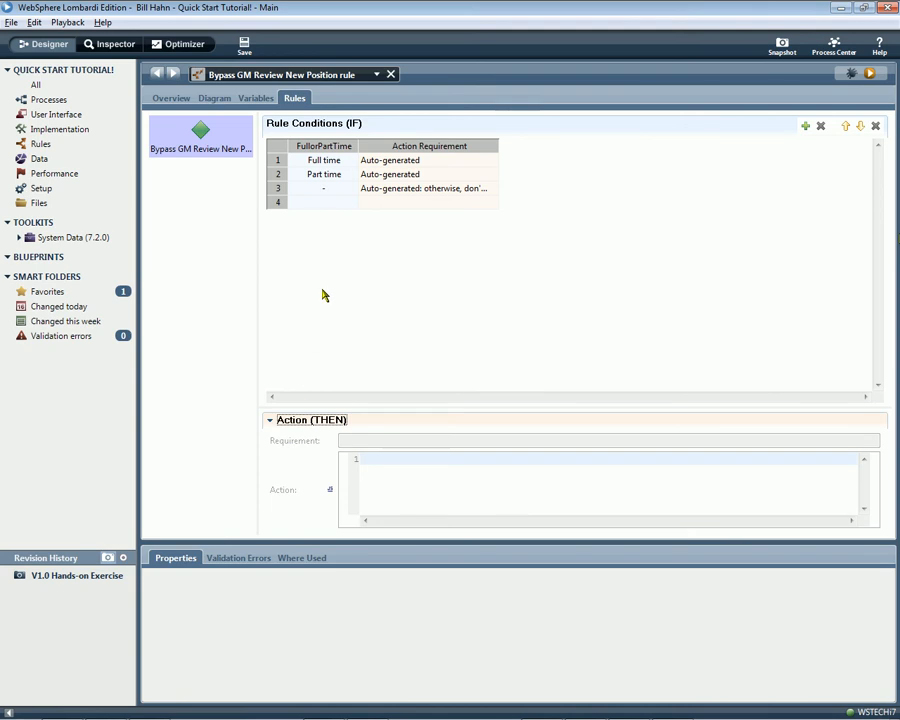
{"action": "left_click", "coordinate": [323, 160]}
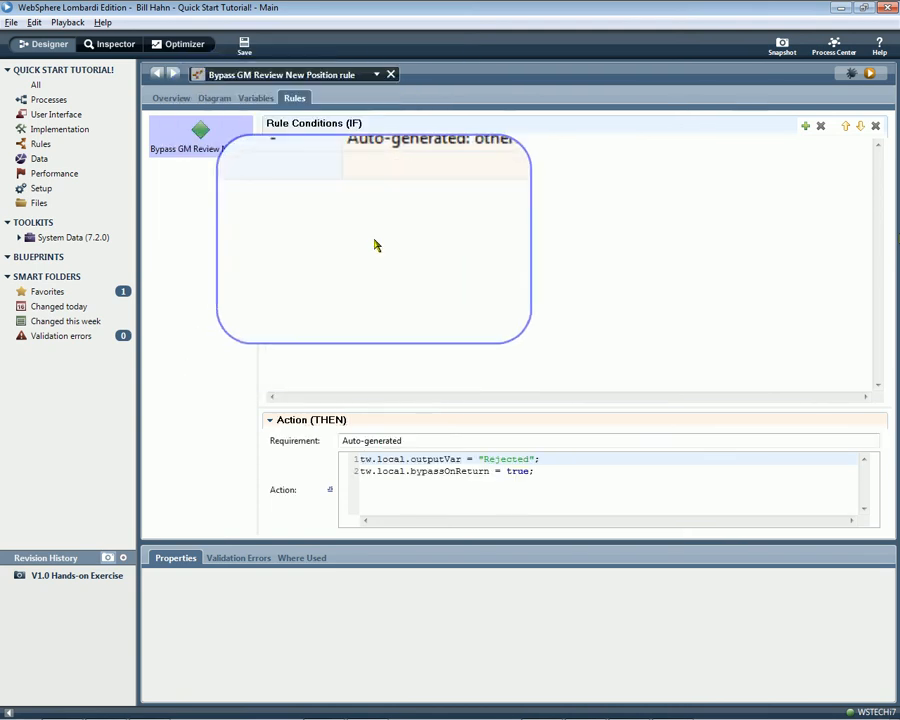
{"action": "left_click", "coordinate": [318, 174]}
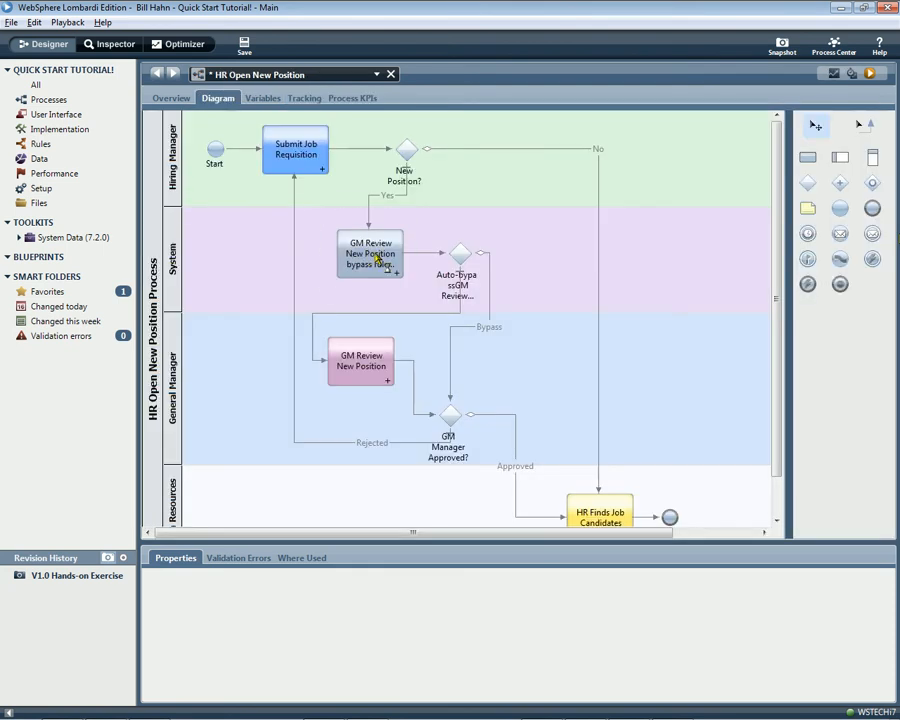
Review the input and output data mapping of the GM Review New Position bypass rule activity
{"action": "left_click", "coordinate": [377, 257]}
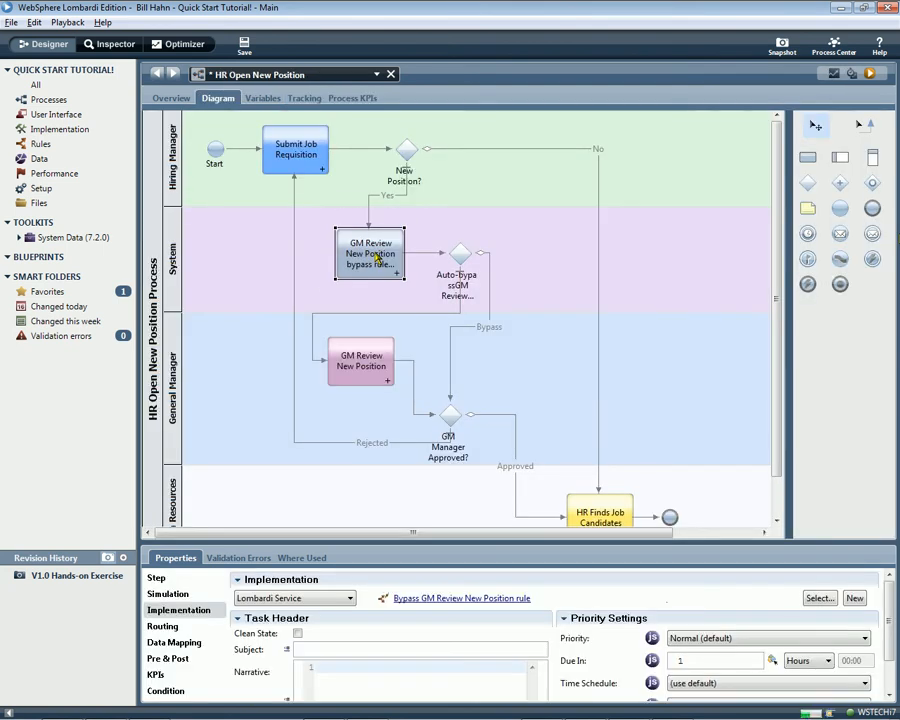
{"action": "left_click", "coordinate": [186, 643]}
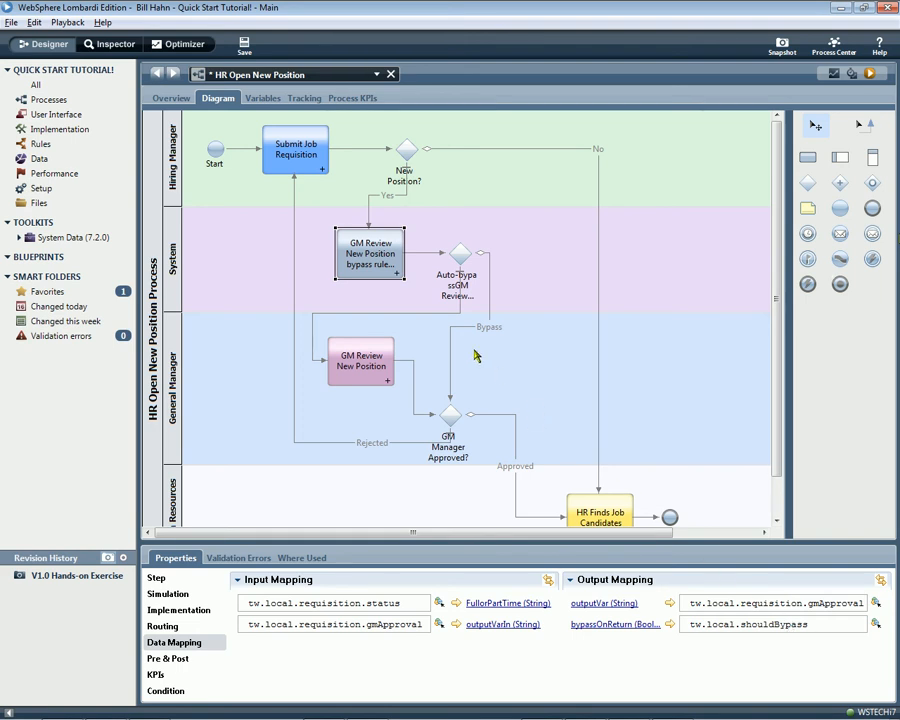
{"action": "left_click", "coordinate": [367, 258]}
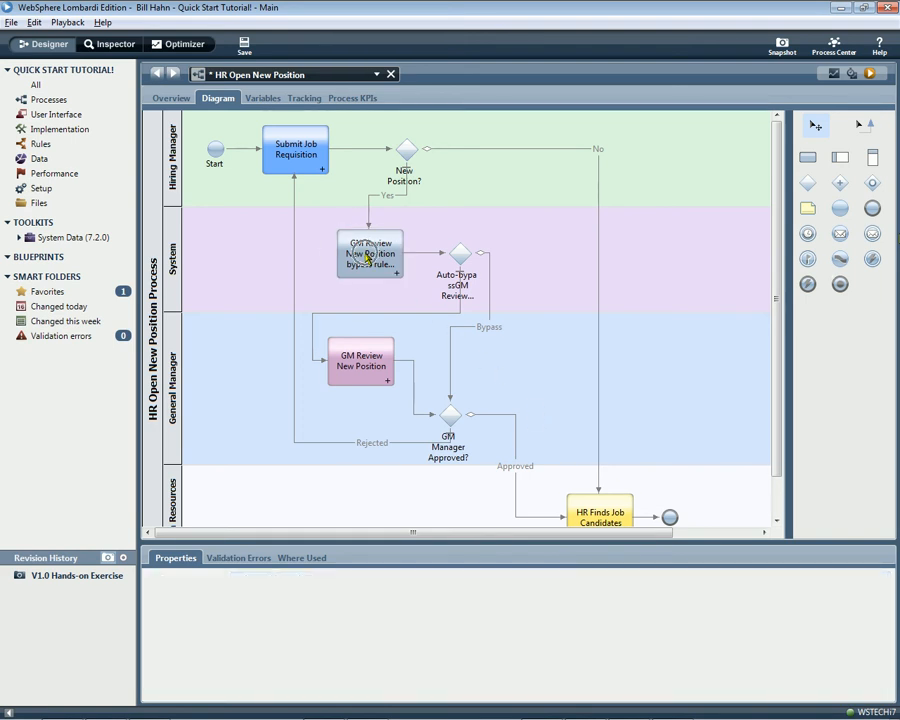
Run the HR Open New Position process and launch the Submit Job Requisition task of the new instance
{"action": "left_click", "coordinate": [870, 75]}
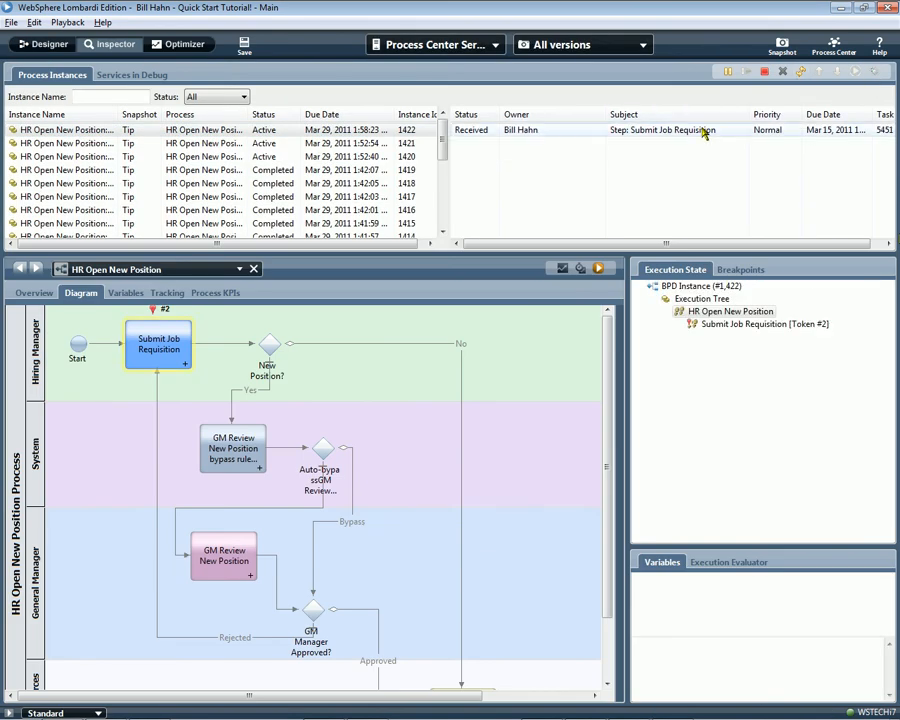
{"action": "left_click", "coordinate": [661, 134]}
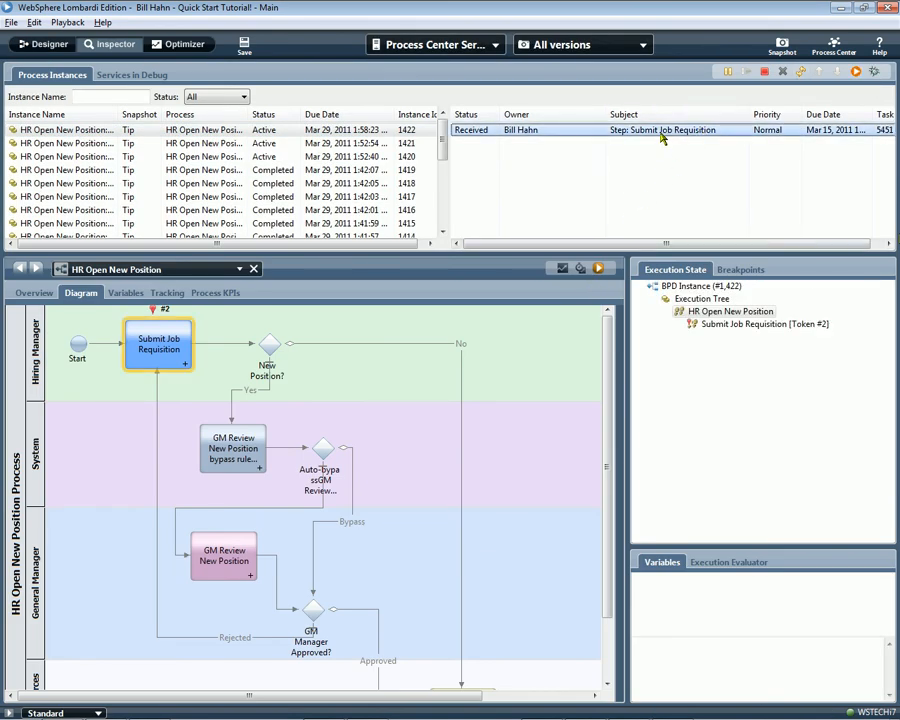
{"action": "left_click", "coordinate": [855, 71]}
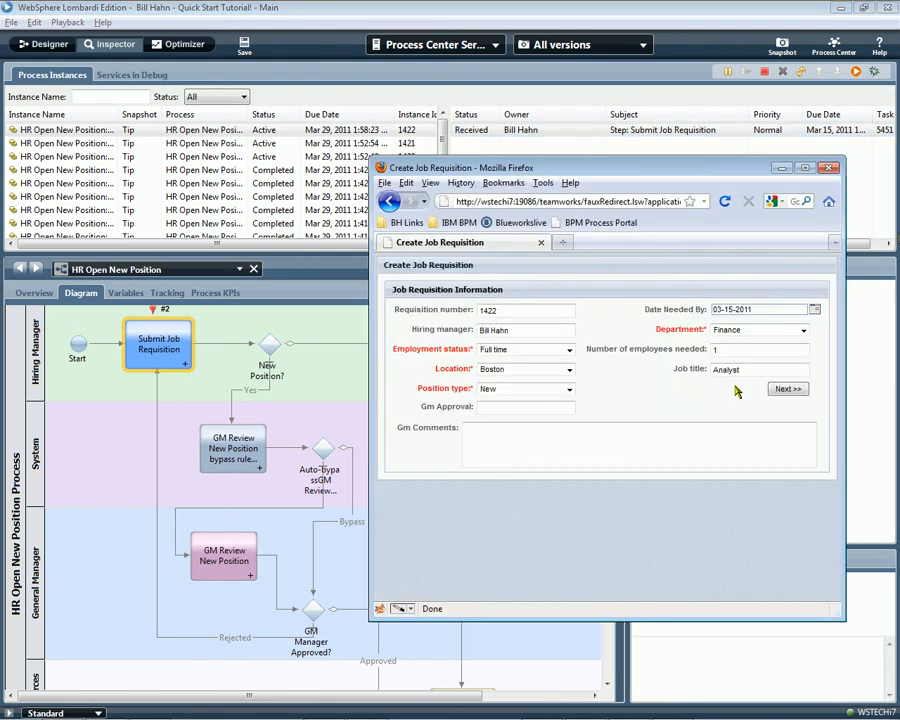
Submit the prefilled full-time job requisition and refresh the instance to follow its token past the bypass rule activity
{"action": "left_click", "coordinate": [785, 390]}
{"action": "left_click", "coordinate": [789, 385]}
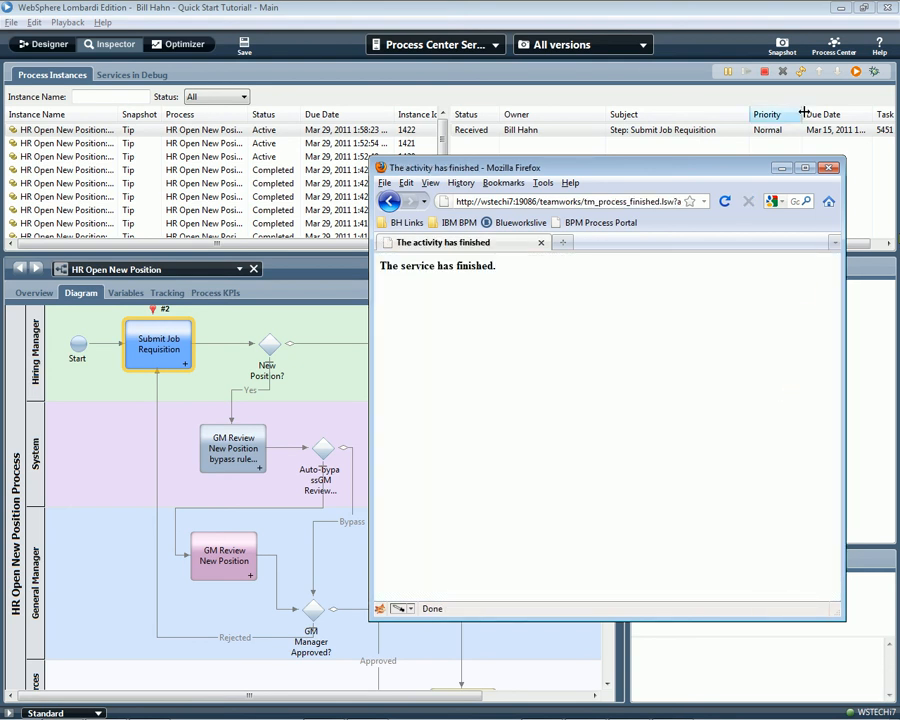
{"action": "left_click", "coordinate": [802, 72]}
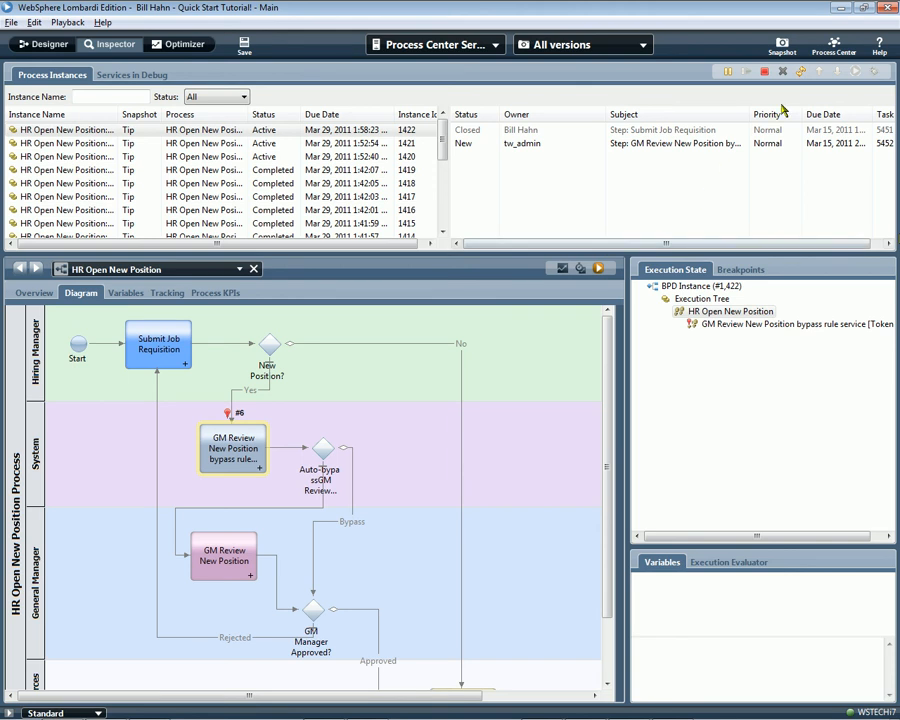
{"action": "left_click", "coordinate": [801, 73]}
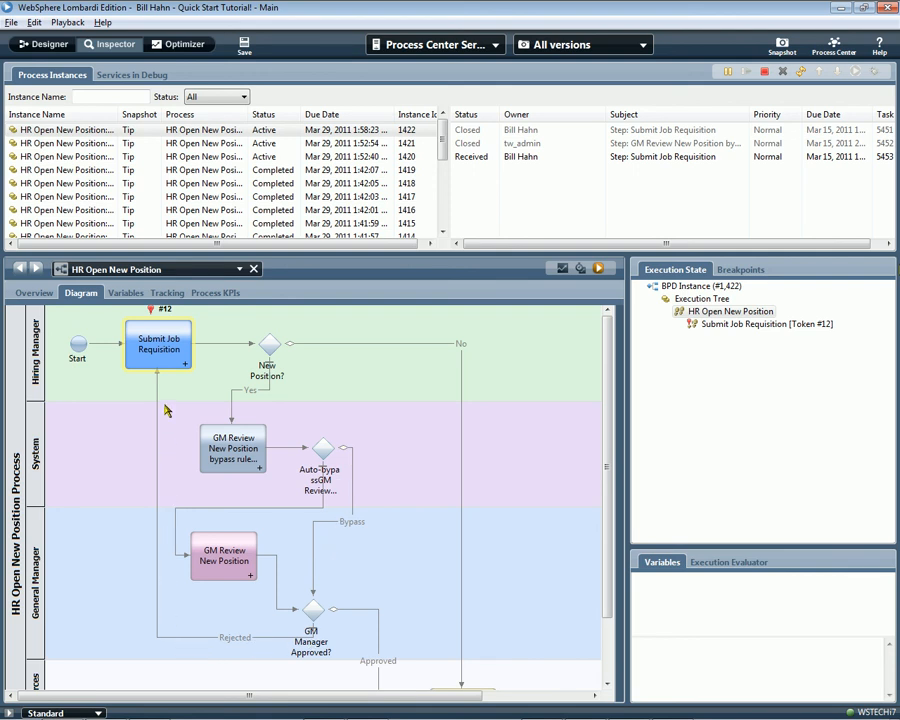
Launch the returned Submit Job Requisition task, resubmit it with employment status Part time, and refresh the instance to check its completion
{"action": "left_click", "coordinate": [725, 157]}
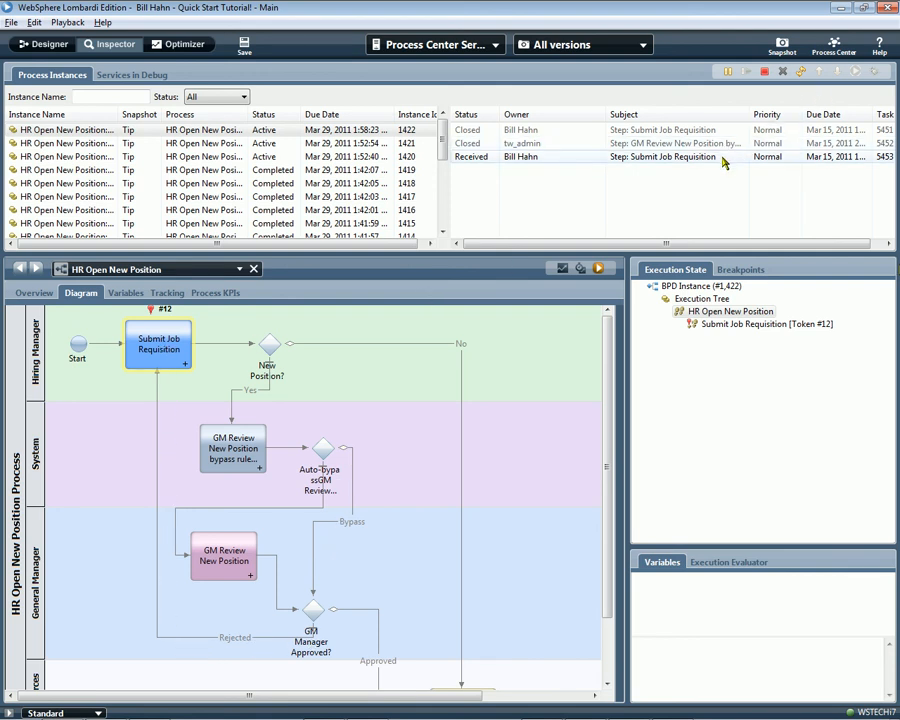
{"action": "left_click", "coordinate": [854, 72]}
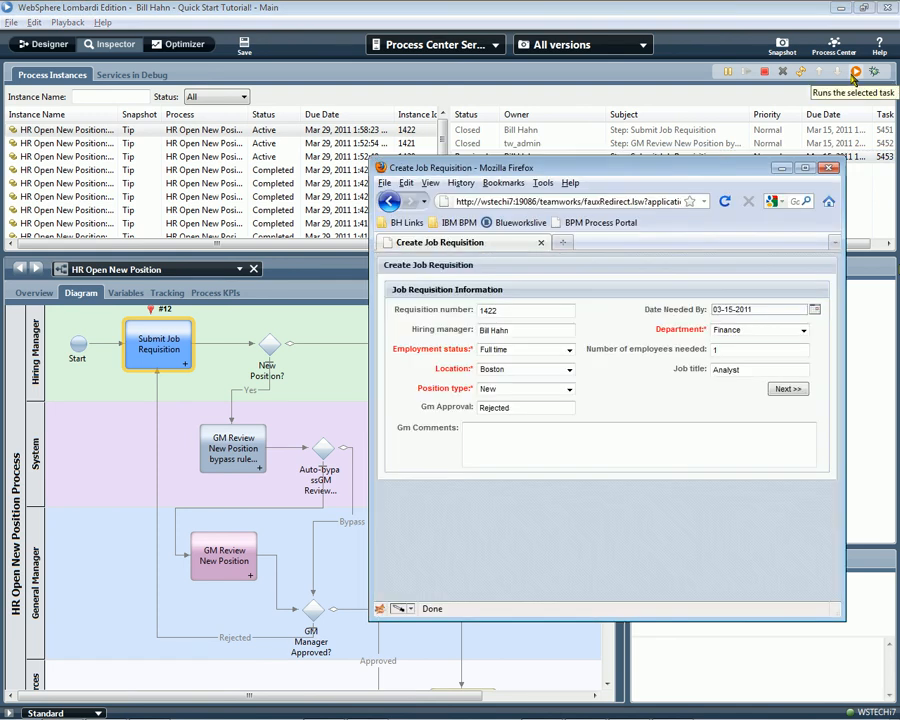
{"action": "left_click", "coordinate": [567, 349]}
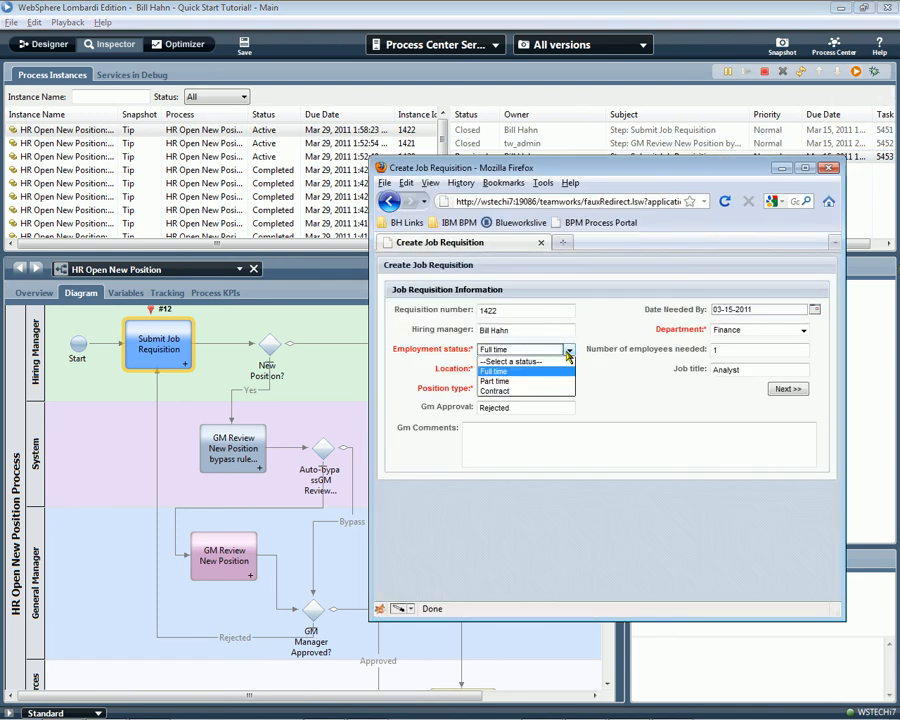
{"action": "left_click", "coordinate": [541, 381]}
{"action": "left_click", "coordinate": [786, 389]}
{"action": "left_click", "coordinate": [797, 385]}
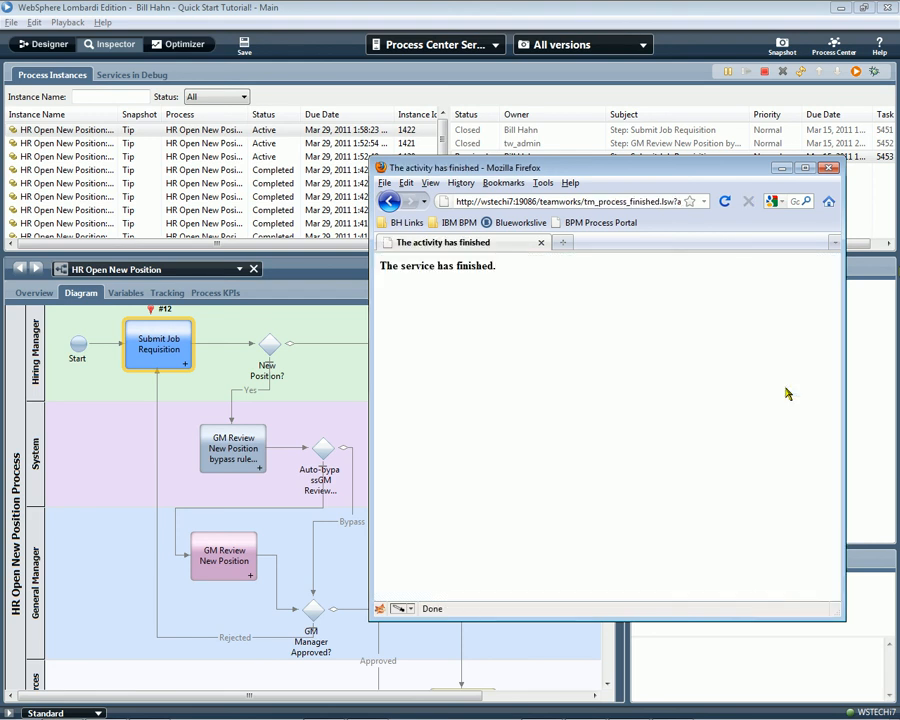
{"action": "left_click", "coordinate": [800, 72]}
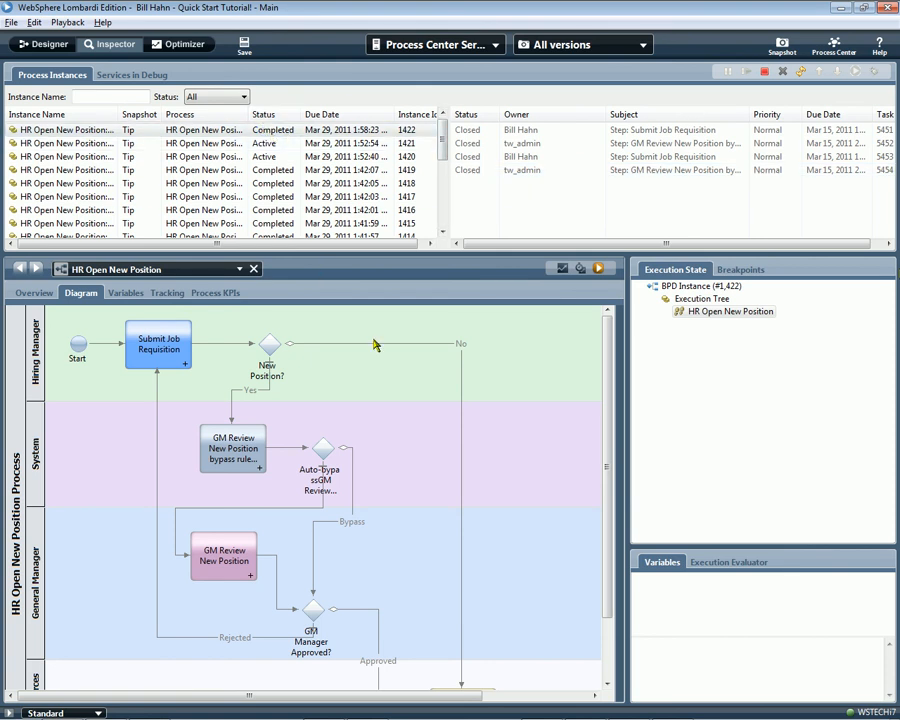
{"action": "scroll", "coordinate": [613, 460], "scroll_direction": "down", "scroll_amount": 5}
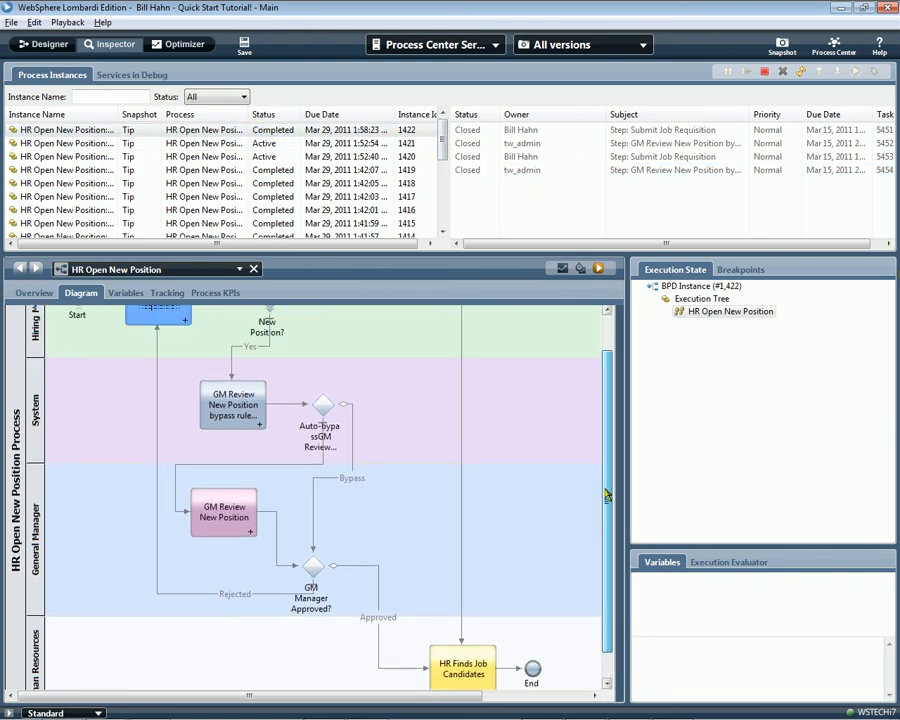
{"action": "scroll", "coordinate": [600, 512], "scroll_direction": "up", "scroll_amount": 5}
Run a new HR Open New Position instance, submit its job requisition with employment status Contract, and refresh to locate the token
{"action": "left_click", "coordinate": [598, 268]}
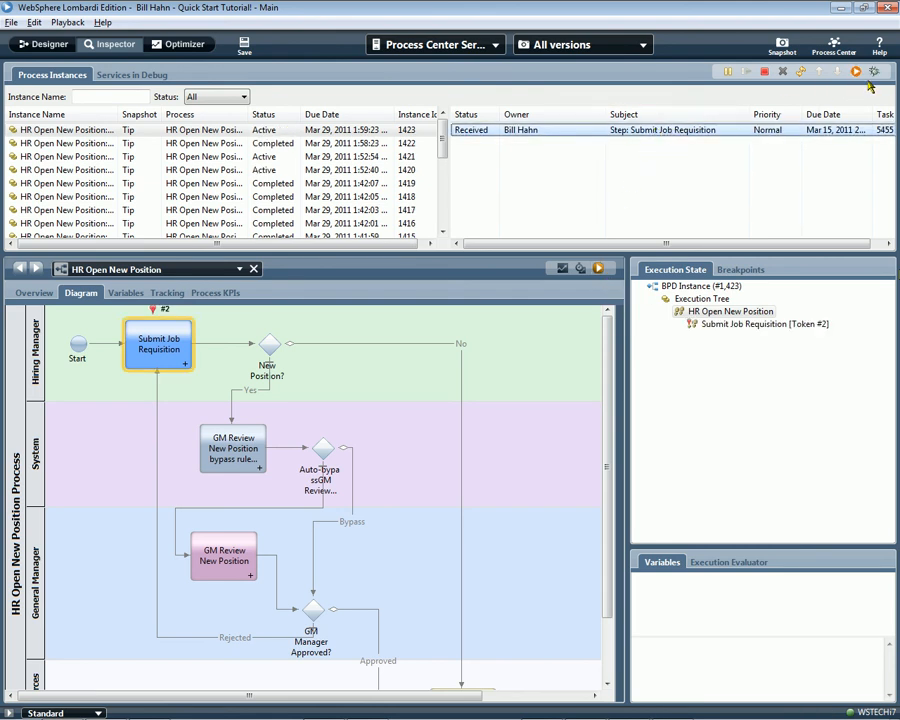
{"action": "left_click", "coordinate": [855, 72]}
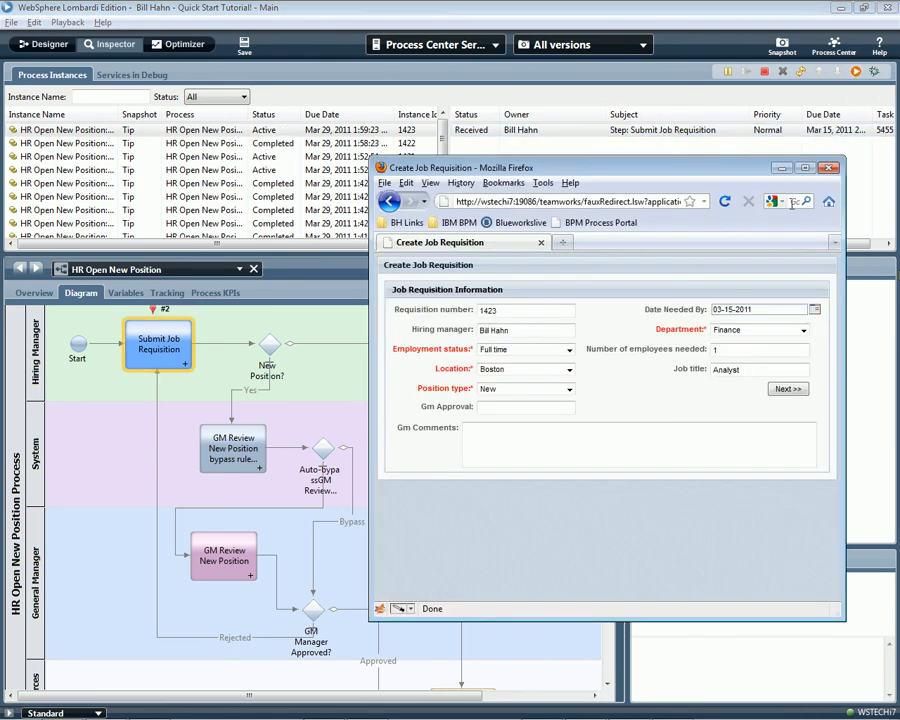
{"action": "left_click", "coordinate": [568, 349]}
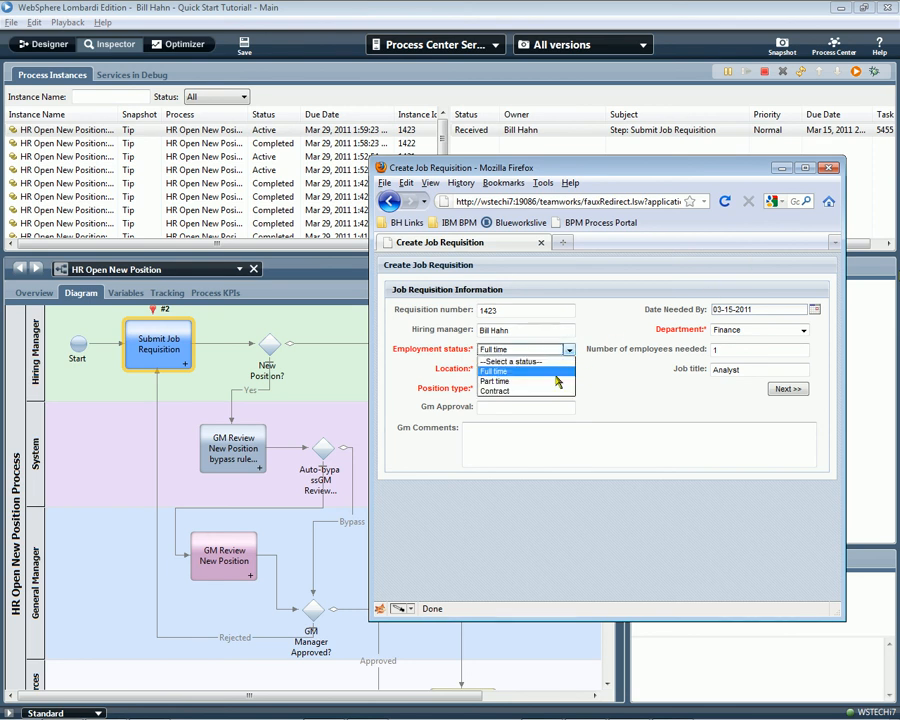
{"action": "left_click", "coordinate": [555, 392]}
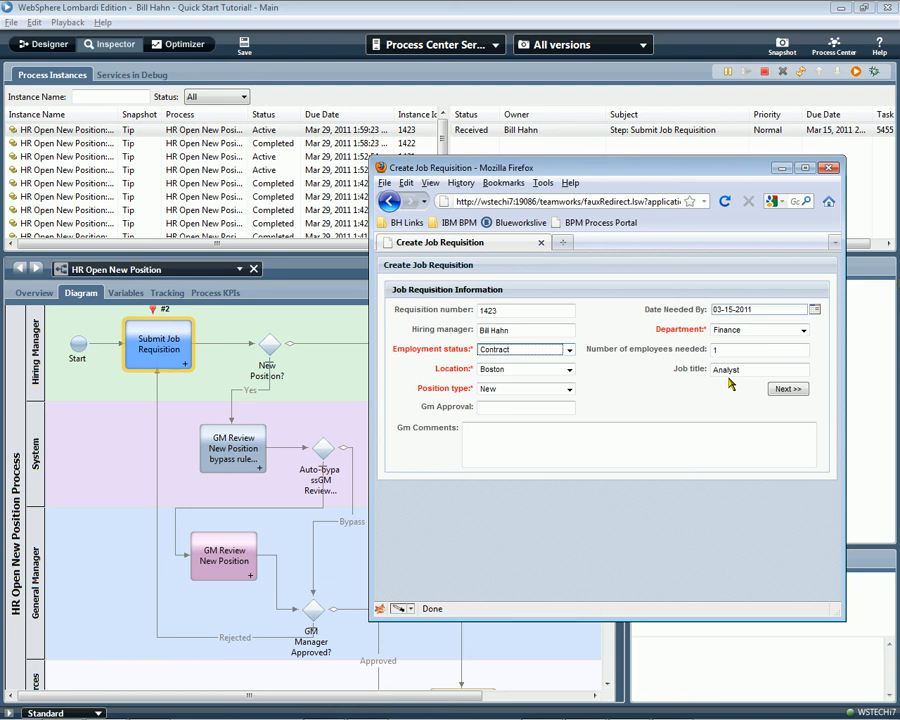
{"action": "left_click", "coordinate": [789, 389]}
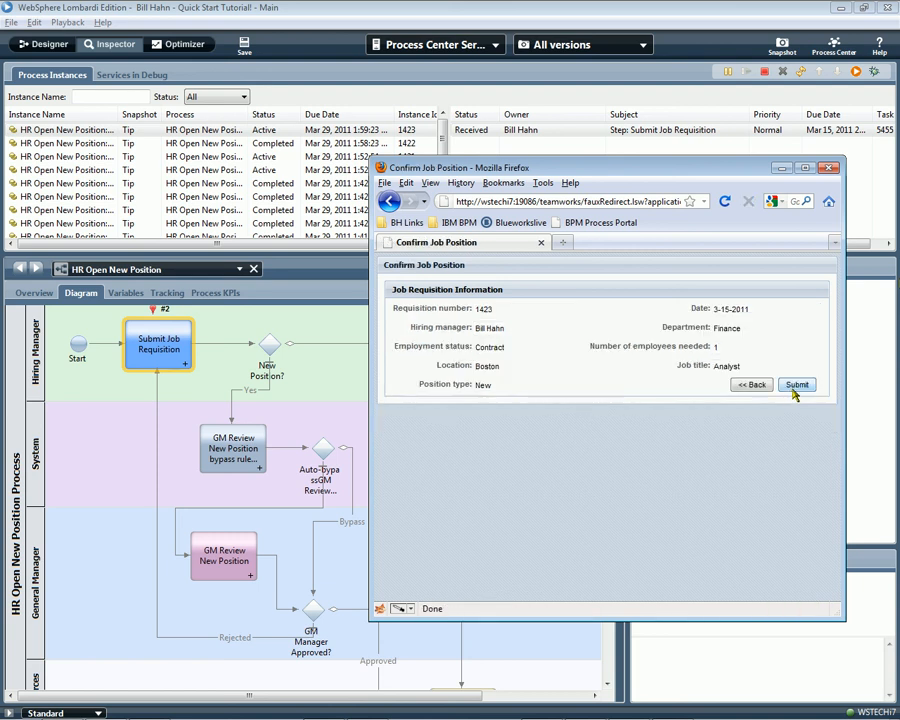
{"action": "left_click", "coordinate": [796, 385]}
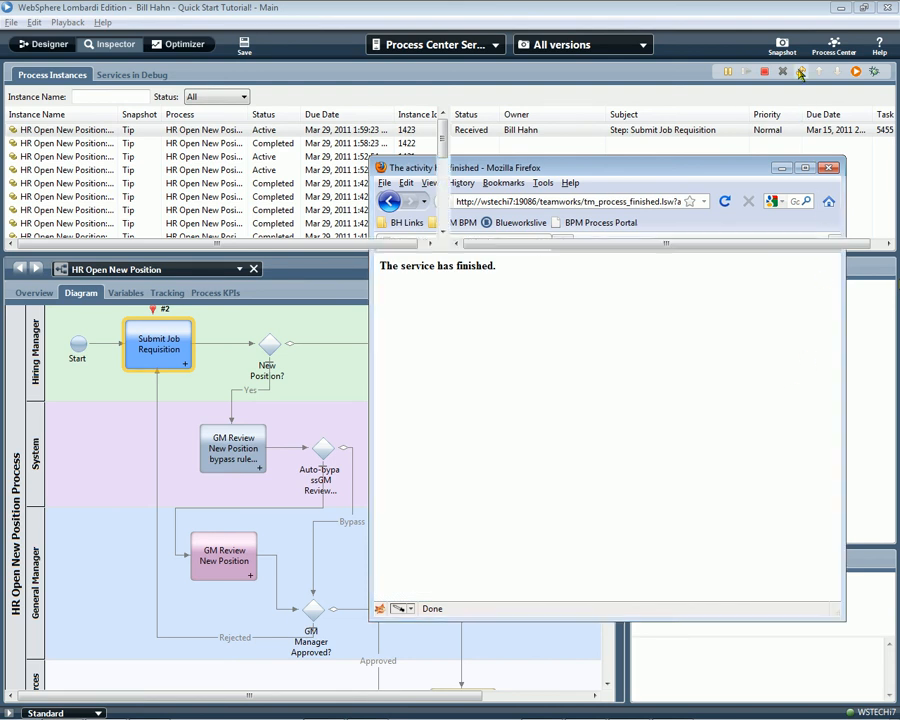
{"action": "left_click", "coordinate": [800, 72]}
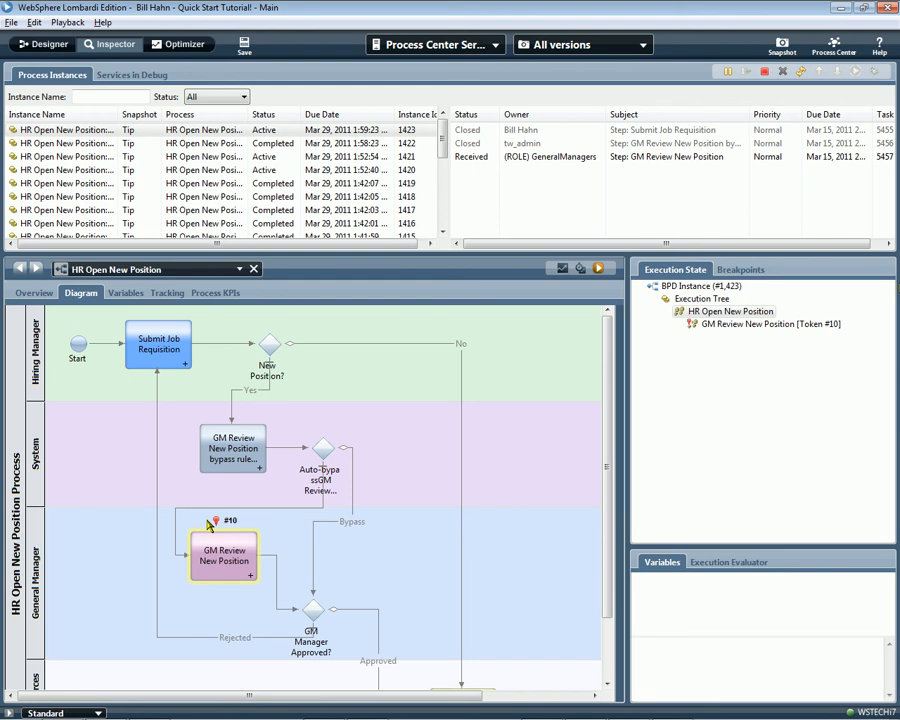
Run the GM Review New Position task, reject the requisition with the comment "Hiring Freeze so please use Part-time help", and refresh the instance
{"action": "left_click", "coordinate": [703, 157]}
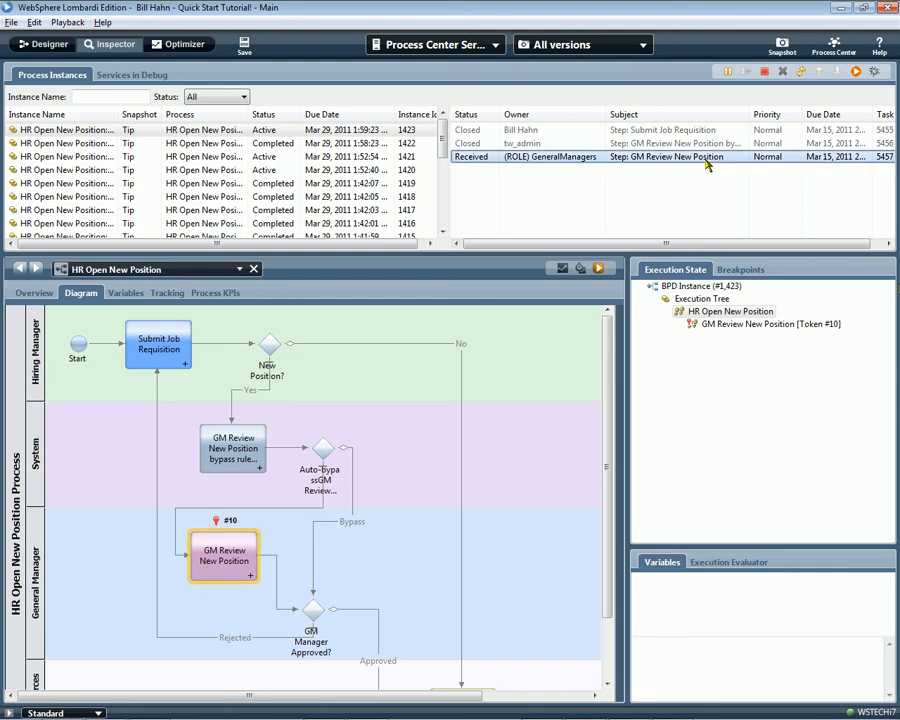
{"action": "left_click", "coordinate": [856, 71]}
{"action": "key", "text": "Return"}
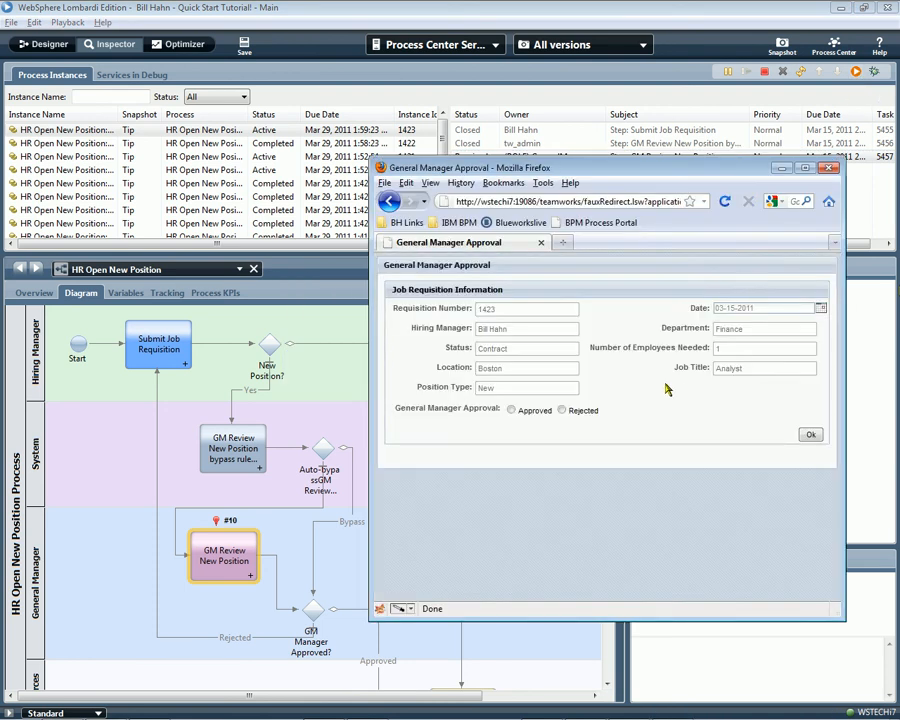
{"action": "left_click", "coordinate": [562, 410]}
{"action": "type", "text": "Hiring Freeze so please use Part-time help"}
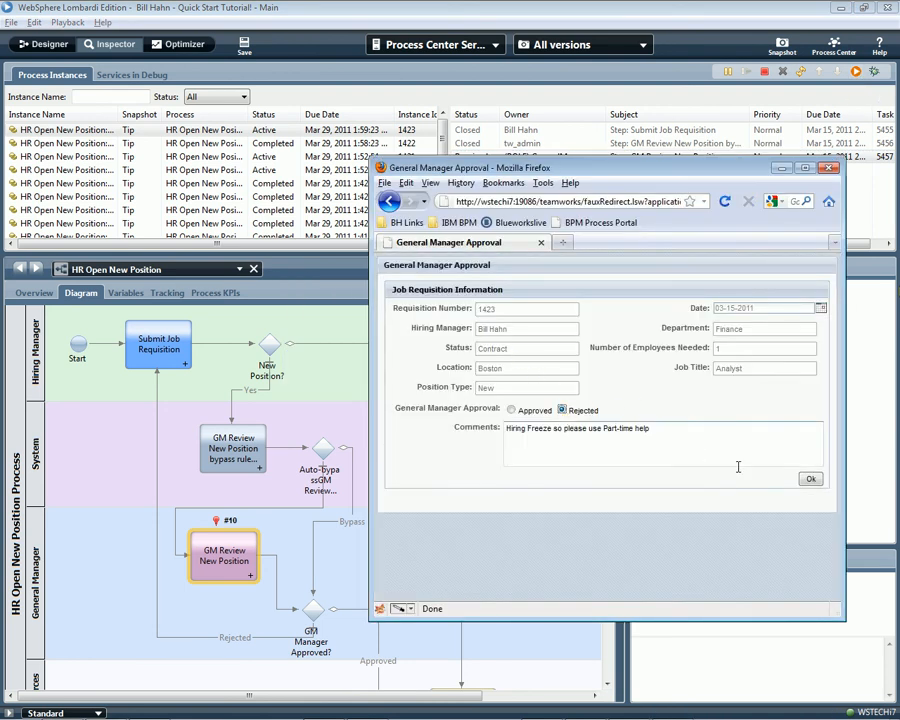
{"action": "left_click", "coordinate": [810, 478]}
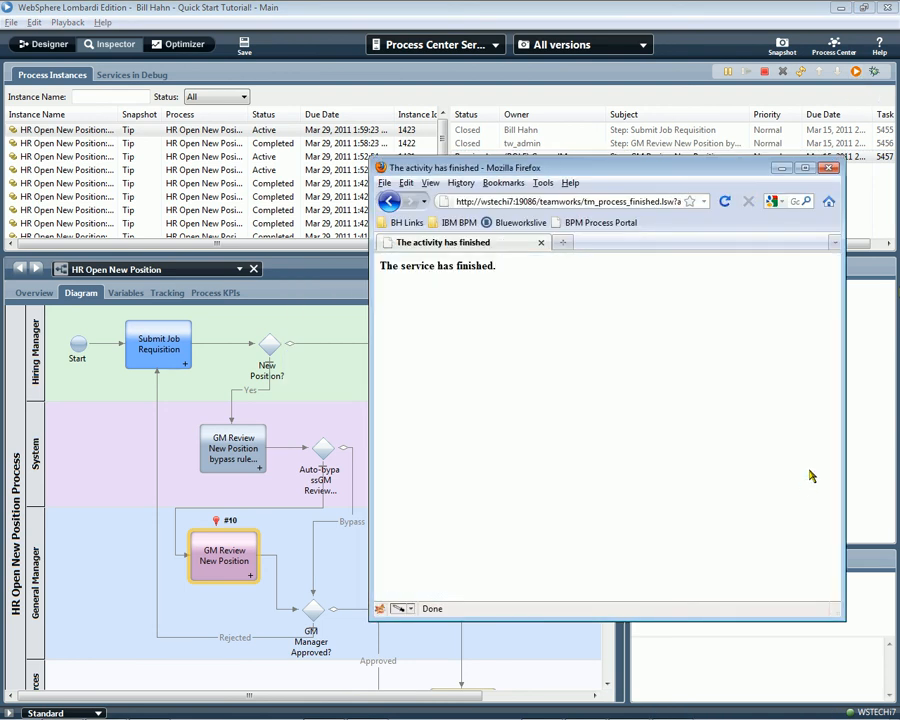
{"action": "left_click", "coordinate": [800, 71]}
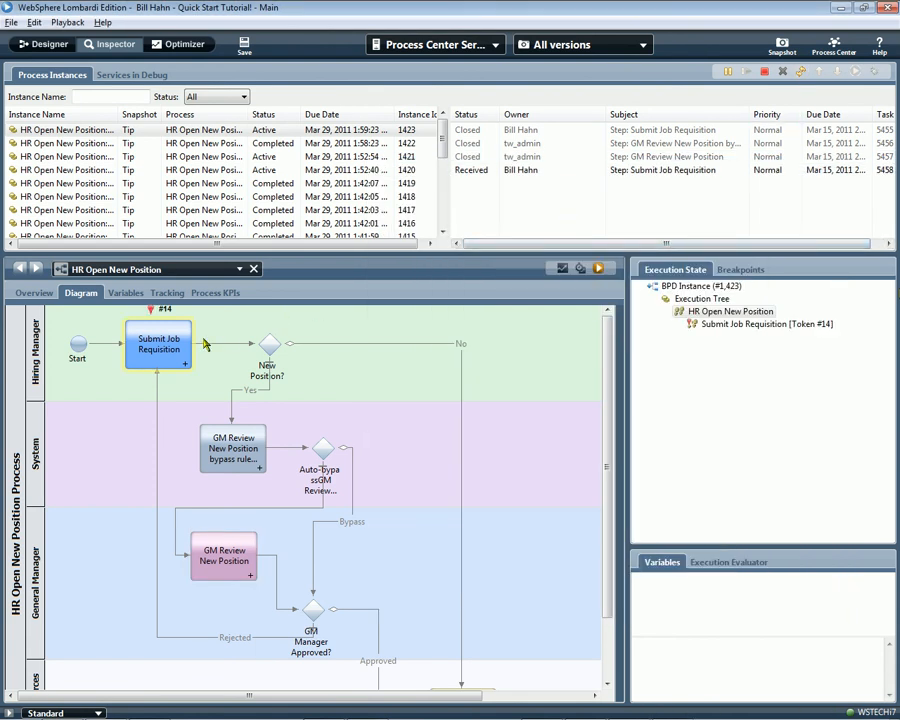
Launch the rejected requisition's Submit Job Requisition task, resubmit it as Part time instead of Contract, and refresh the instance until it finishes
{"action": "left_click", "coordinate": [714, 172]}
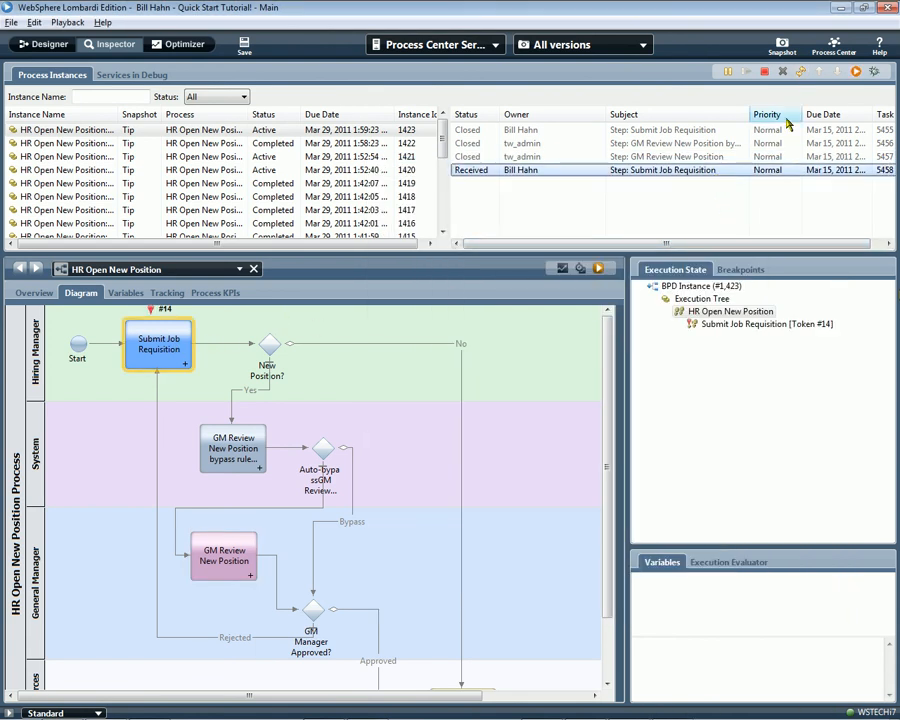
{"action": "left_click", "coordinate": [854, 74]}
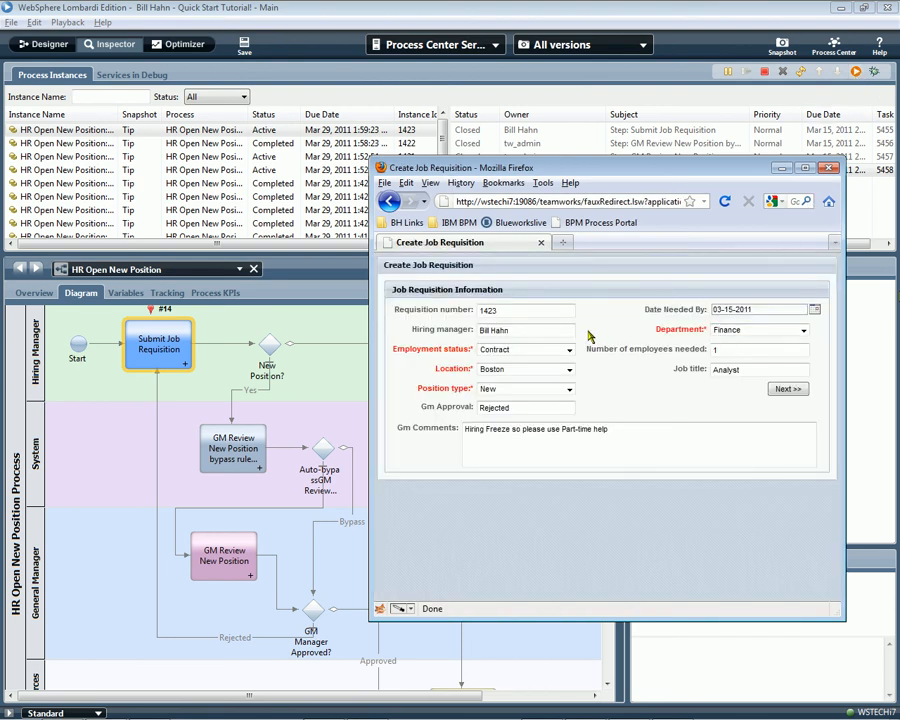
{"action": "left_click", "coordinate": [568, 349]}
{"action": "left_click", "coordinate": [546, 384]}
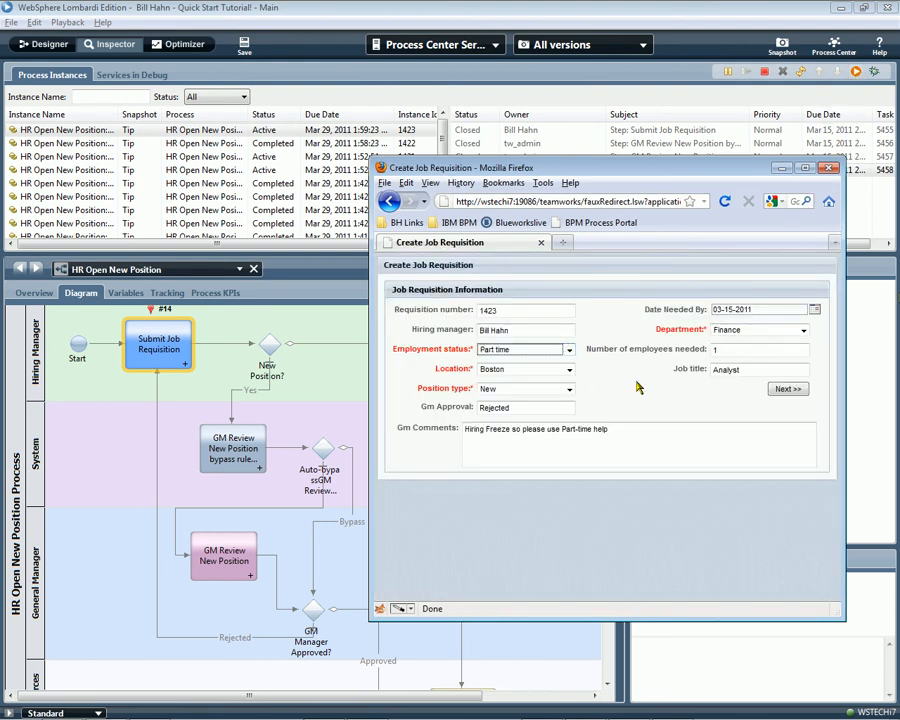
{"action": "left_click", "coordinate": [786, 390]}
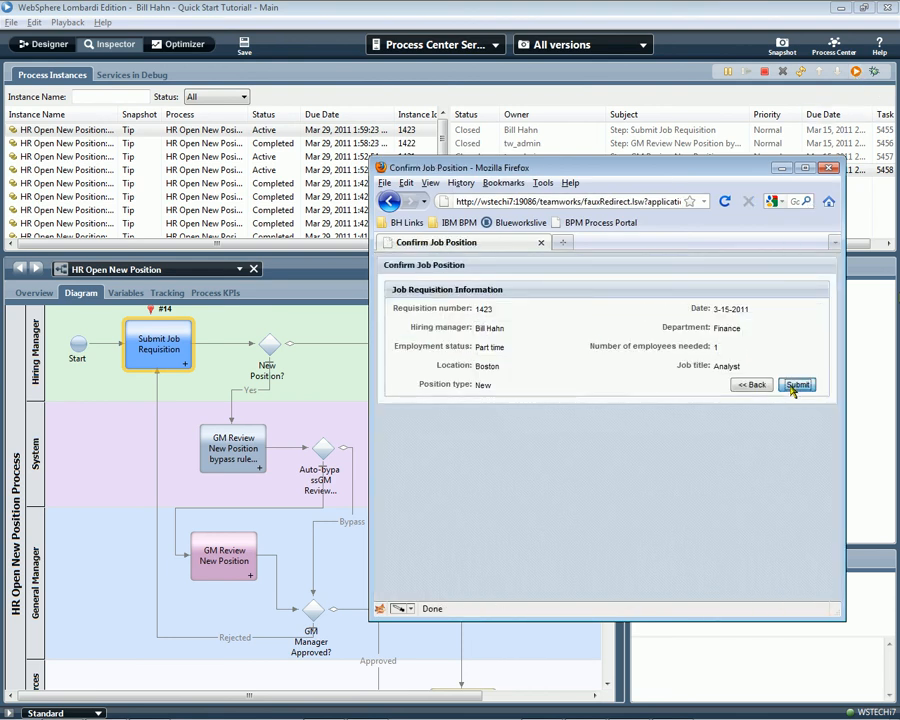
{"action": "left_click", "coordinate": [797, 382]}
{"action": "left_click", "coordinate": [829, 167]}
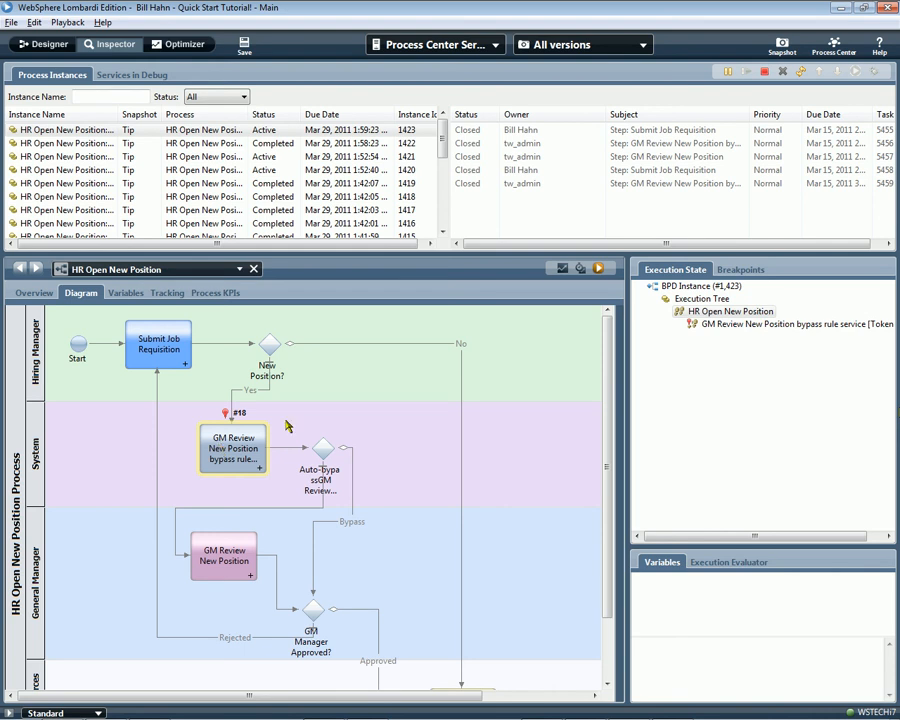
{"action": "left_click", "coordinate": [801, 72]}
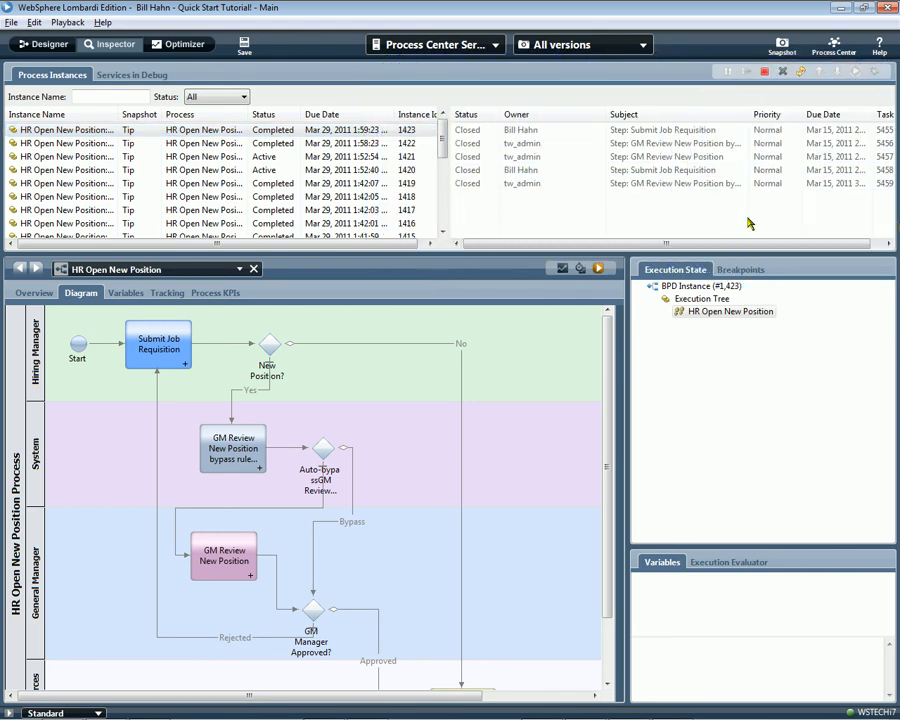
Return to the Designer and take a snapshot of the process application named "V1.0 Success"
{"action": "left_click", "coordinate": [50, 45]}
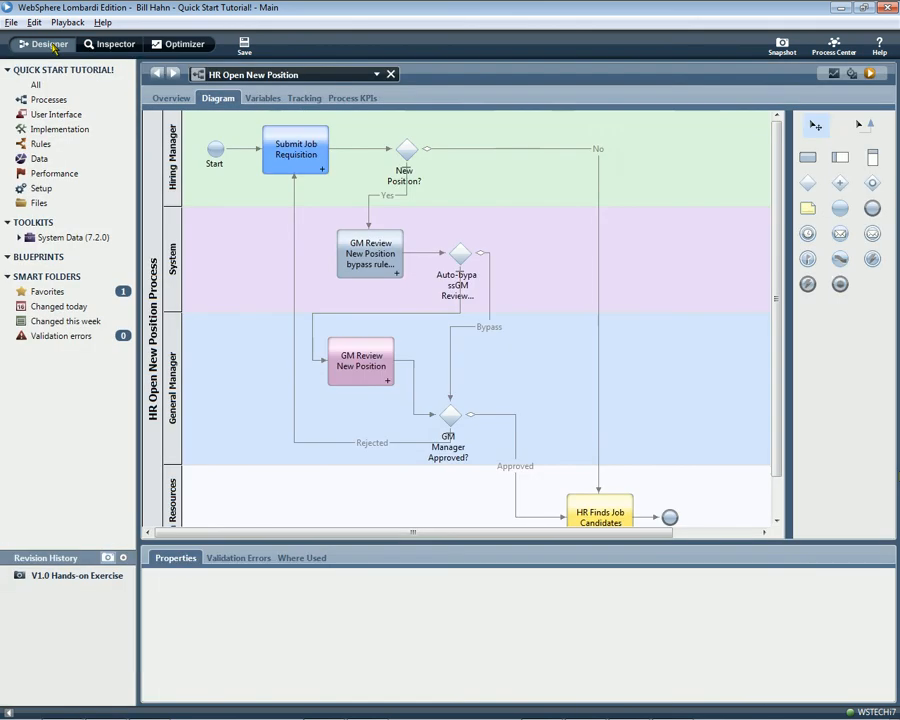
{"action": "left_click", "coordinate": [782, 45]}
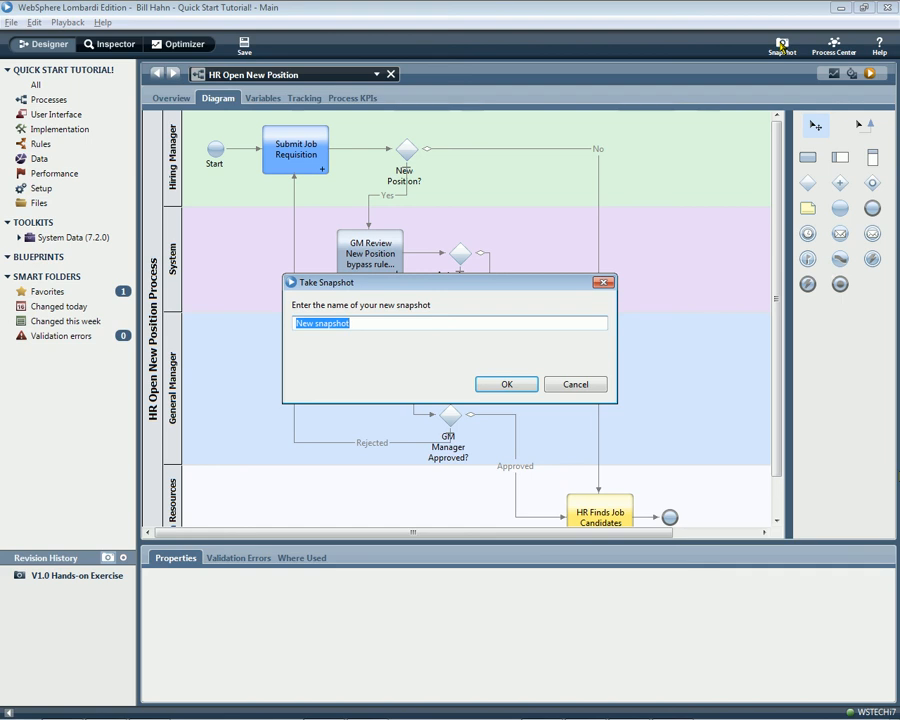
{"action": "type", "text": "V1.0 Success"}
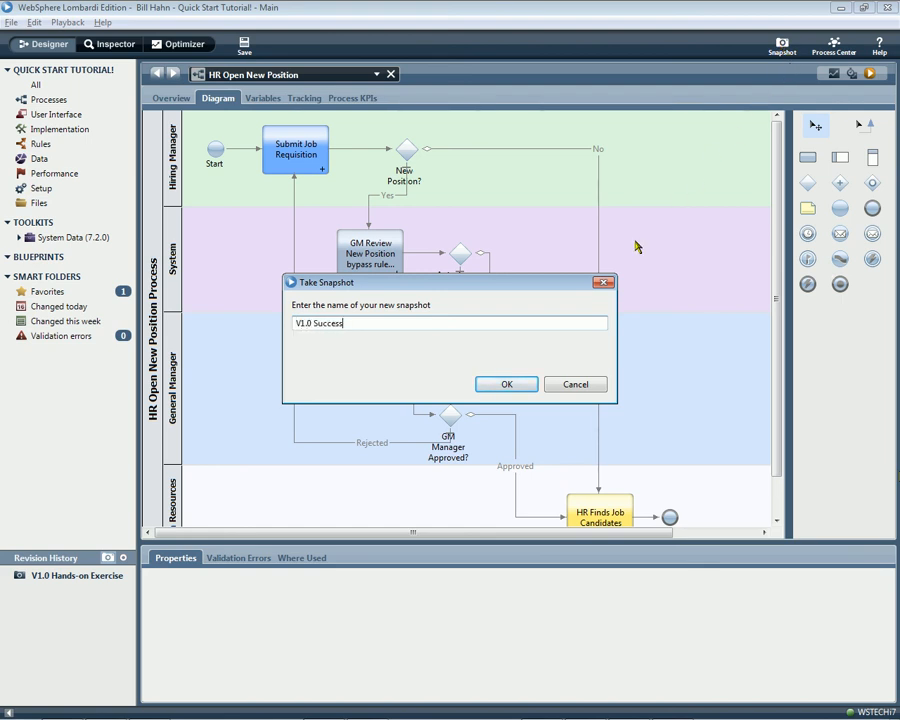
{"action": "left_click", "coordinate": [507, 386]}
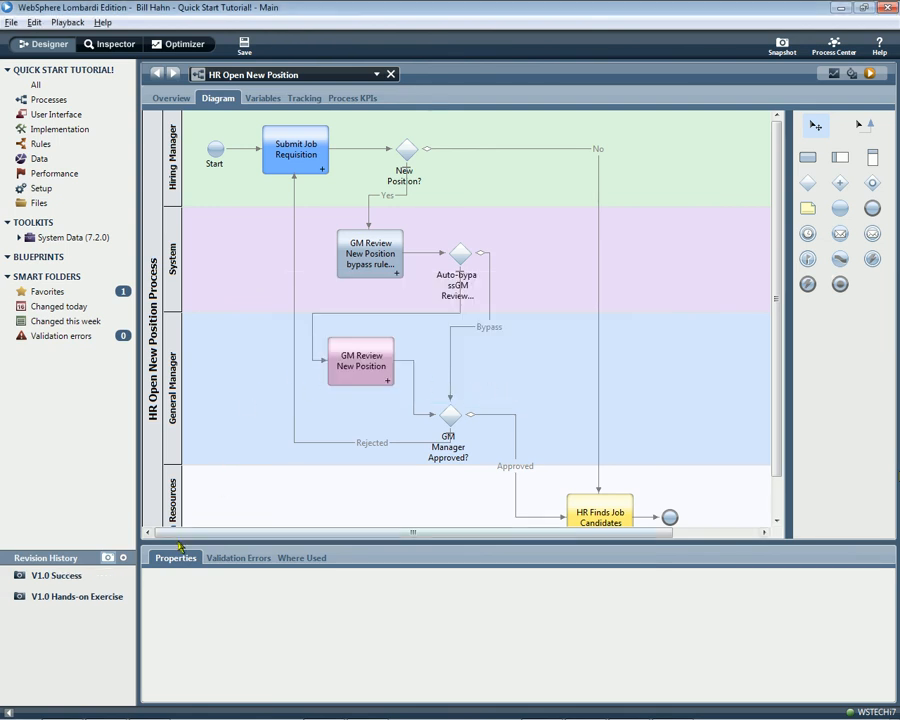
Open the V1.0 Hands-on Exercise snapshot from the revision history, run its HR Open New Position process, and select the Submit Job Requisition task
{"action": "left_click", "coordinate": [79, 598]}
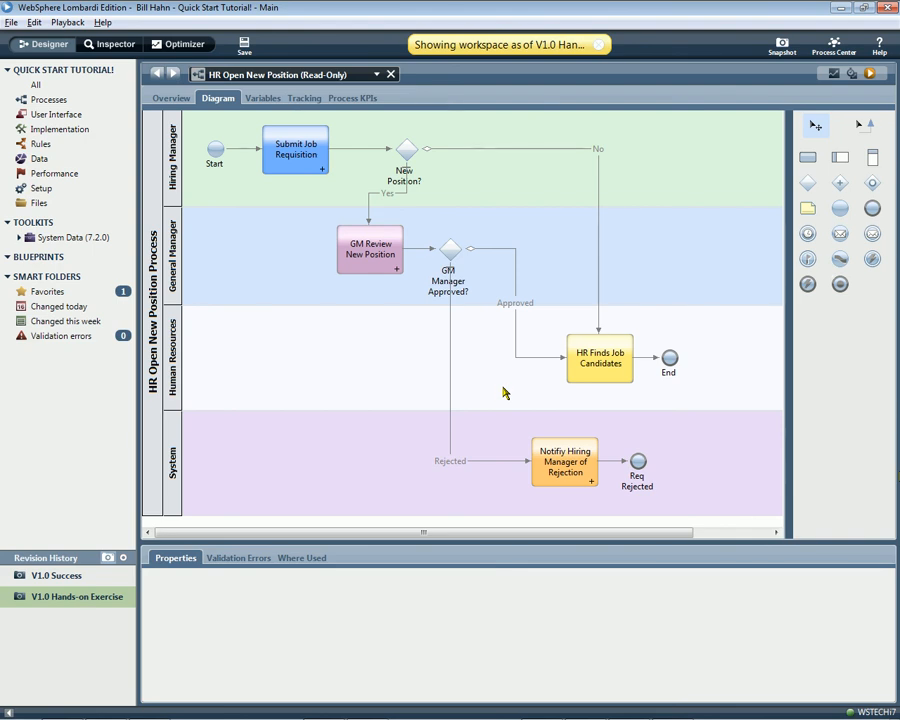
{"action": "left_click", "coordinate": [870, 74]}
{"action": "left_click", "coordinate": [700, 131]}
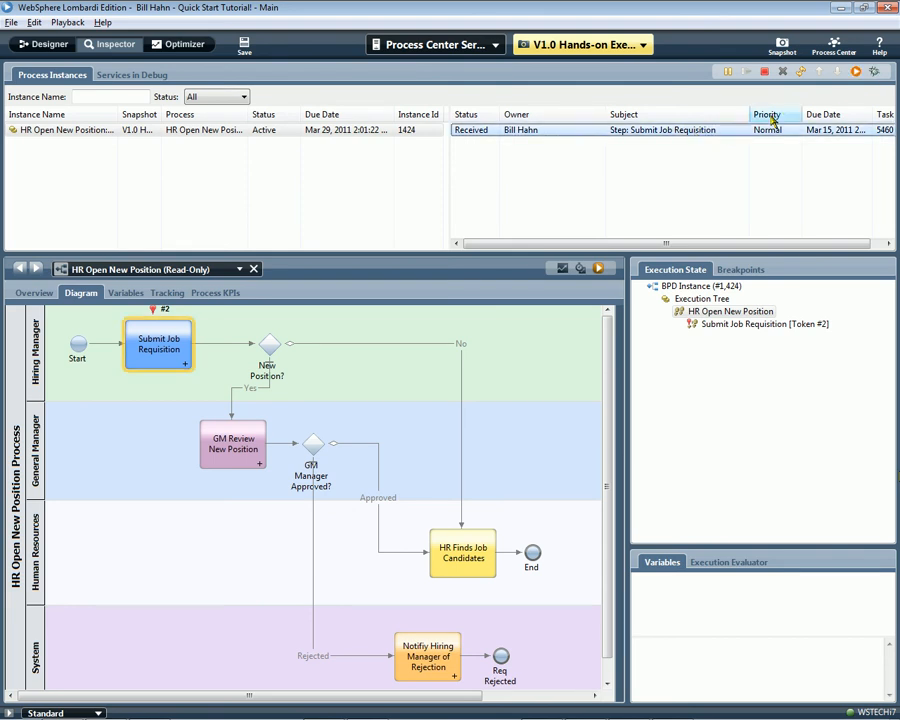
Launch the snapshot instance's job requisition task, submit the prefilled full-time requisition, and refresh the instance to follow its token
{"action": "left_click", "coordinate": [855, 71]}
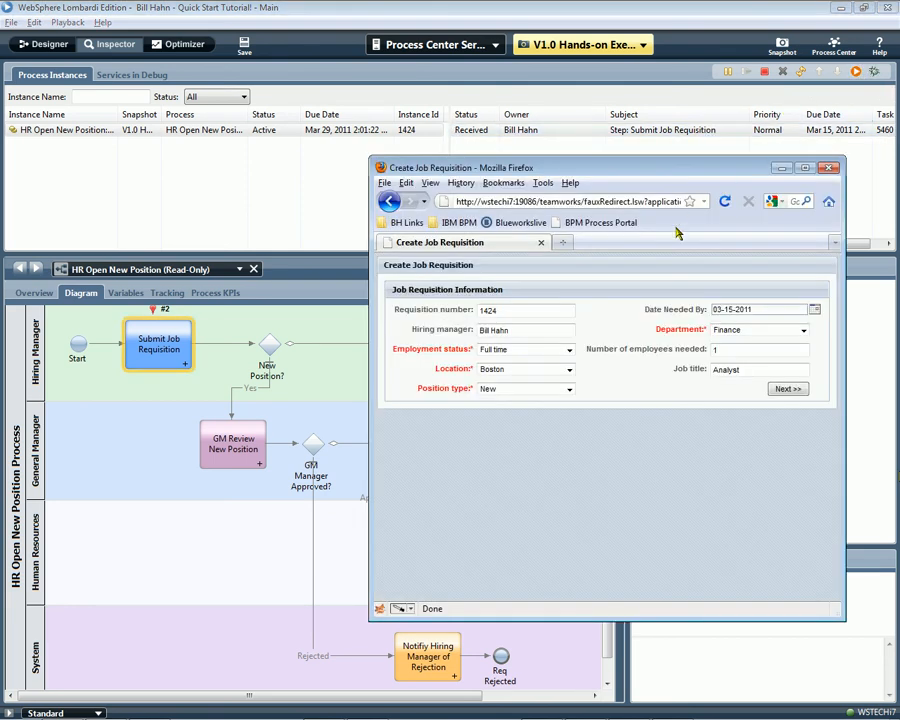
{"action": "left_click", "coordinate": [785, 389]}
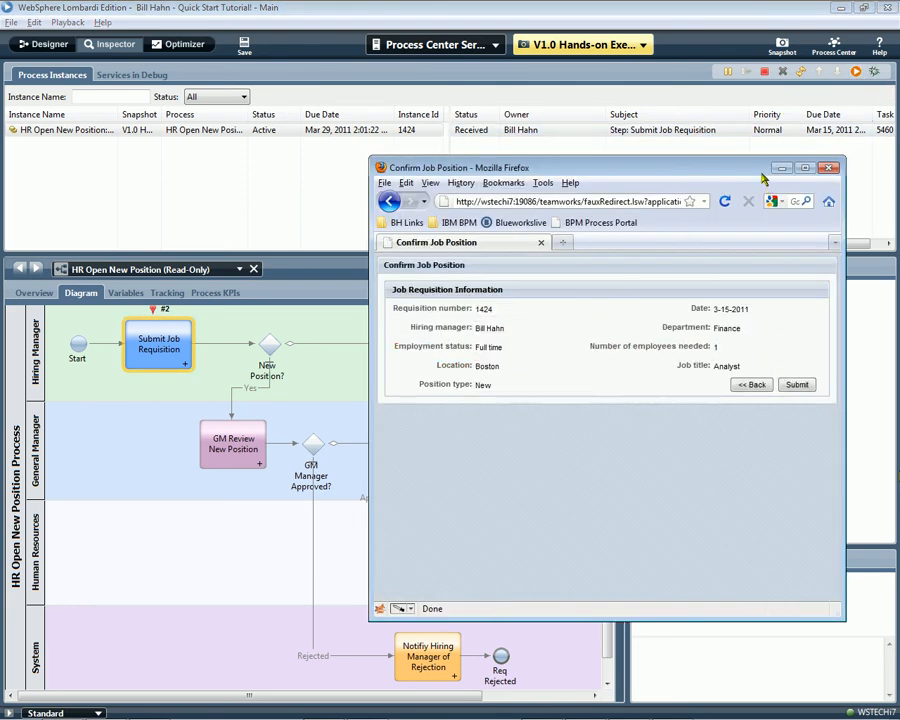
{"action": "left_click", "coordinate": [797, 384]}
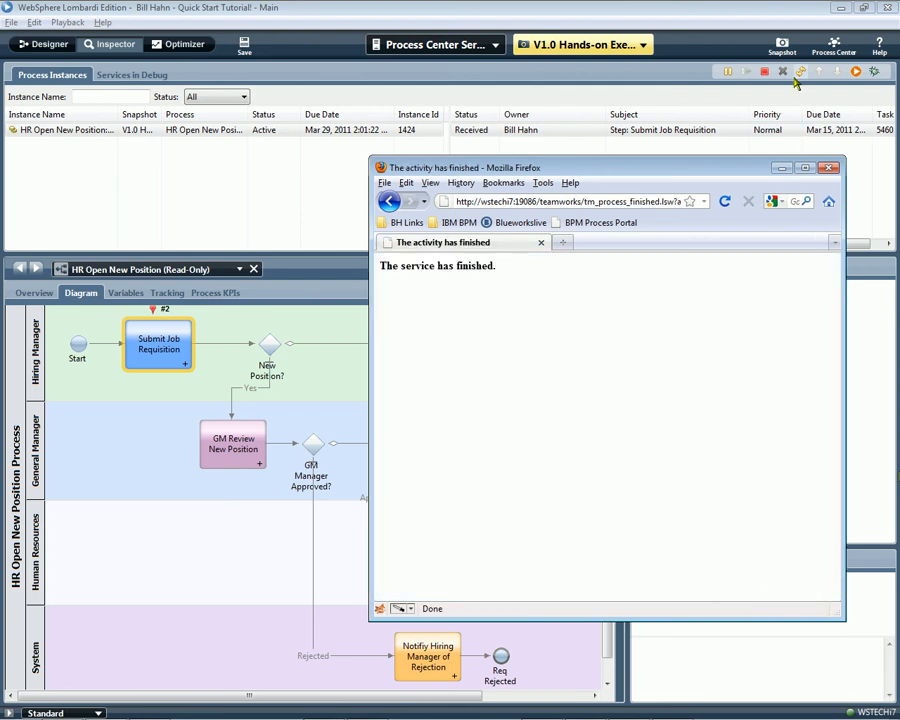
{"action": "left_click", "coordinate": [797, 82]}
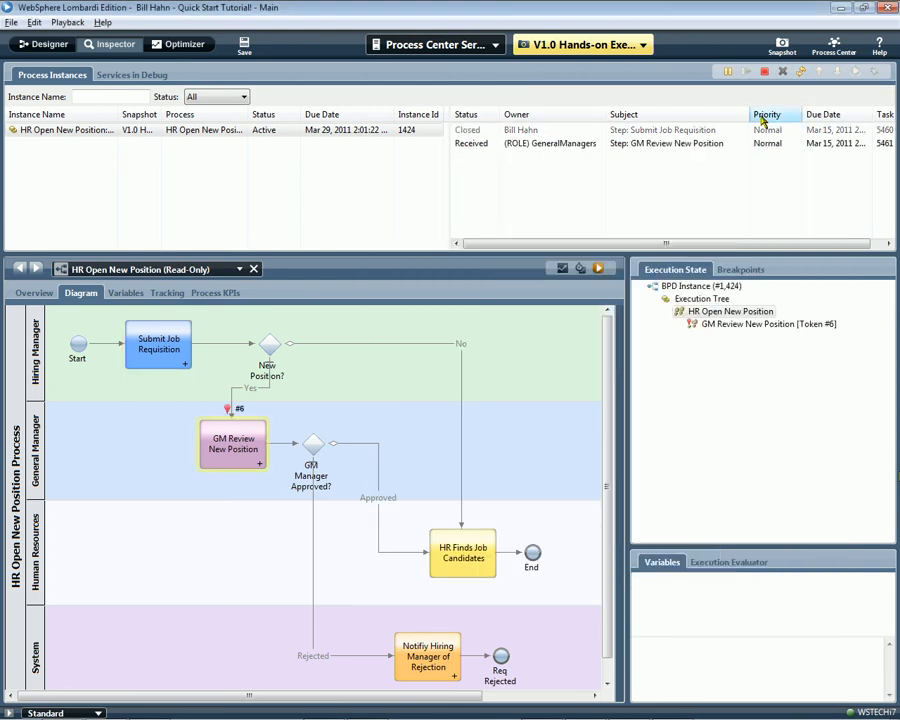
Launch the snapshot instance's GM Review New Position task, submit it as Rejected, and refresh the instance until it completes
{"action": "left_click", "coordinate": [687, 146]}
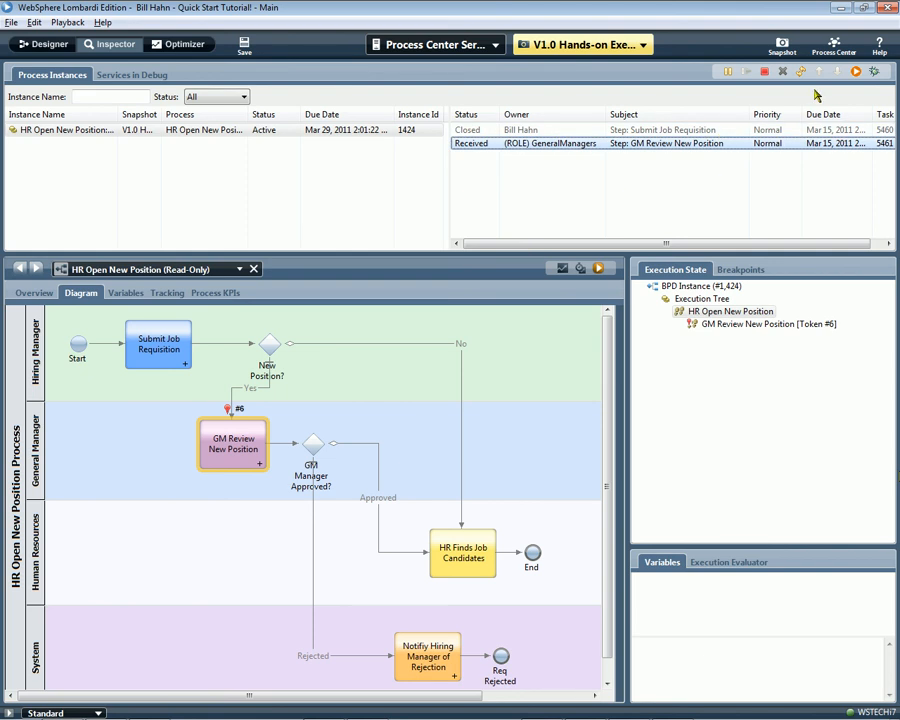
{"action": "left_click", "coordinate": [855, 72]}
{"action": "key", "text": "Return"}
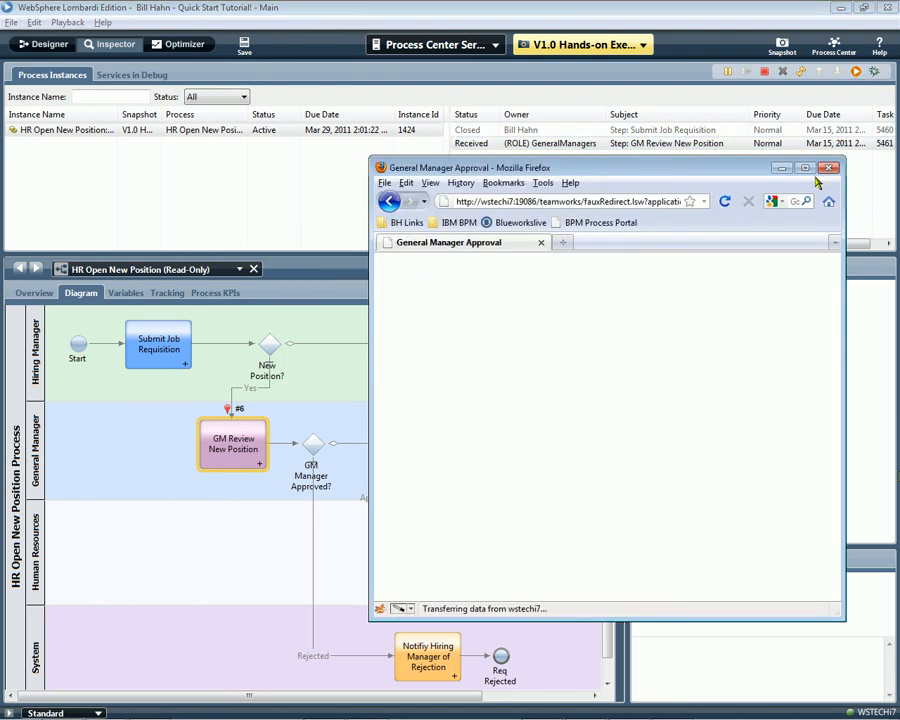
{"action": "left_click", "coordinate": [583, 412]}
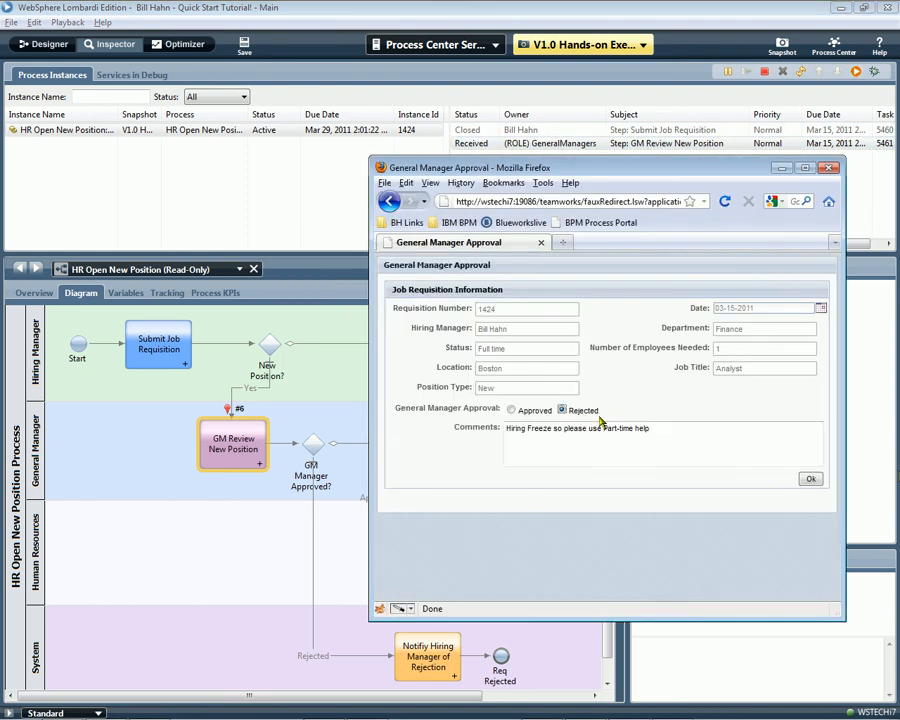
{"action": "left_click", "coordinate": [806, 475]}
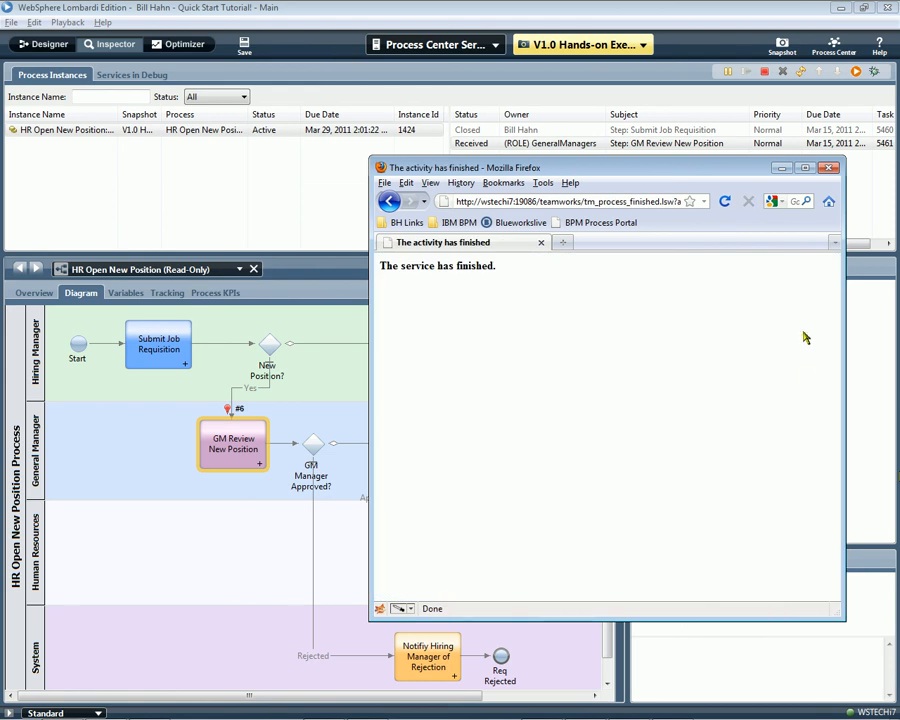
{"action": "left_click", "coordinate": [800, 72]}
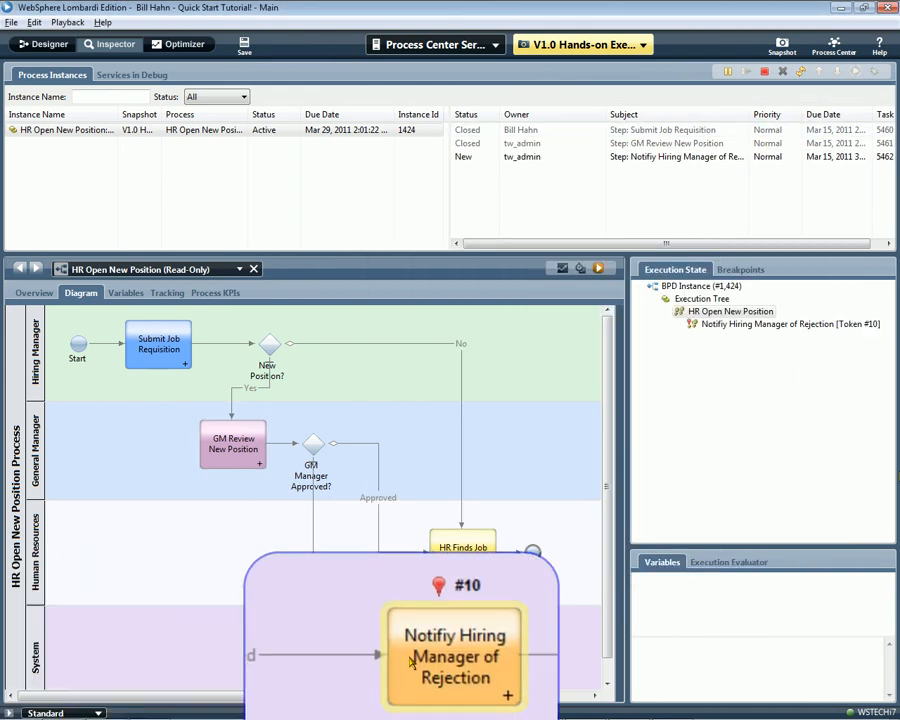
{"action": "left_click", "coordinate": [801, 73]}
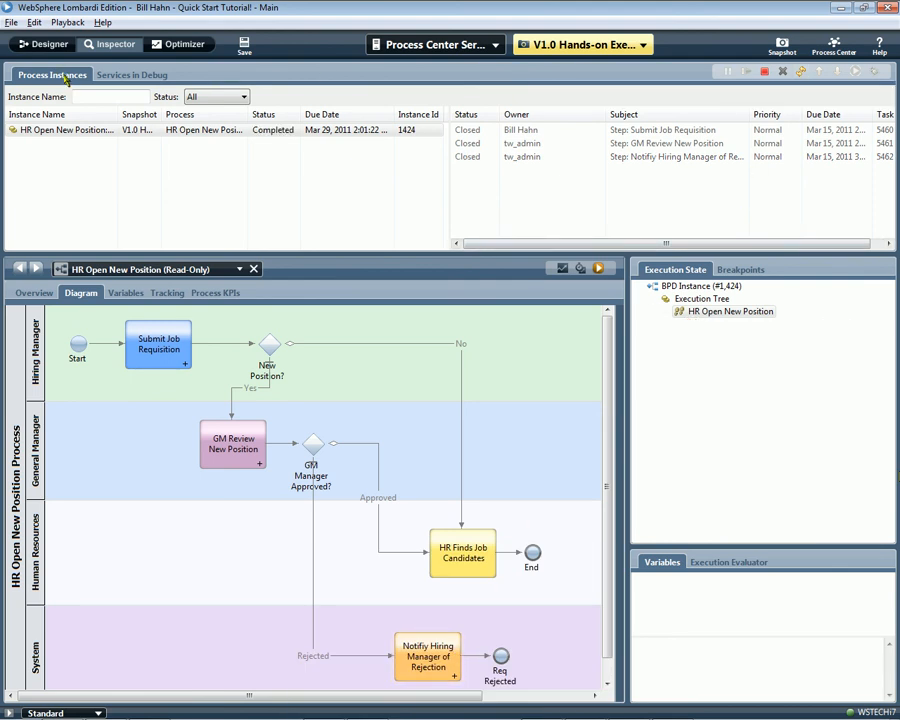
Return to the Designer, view the V1.0 Success snapshot from the revision history, and exit the snapshot view to the current workspace
{"action": "left_click", "coordinate": [43, 44]}
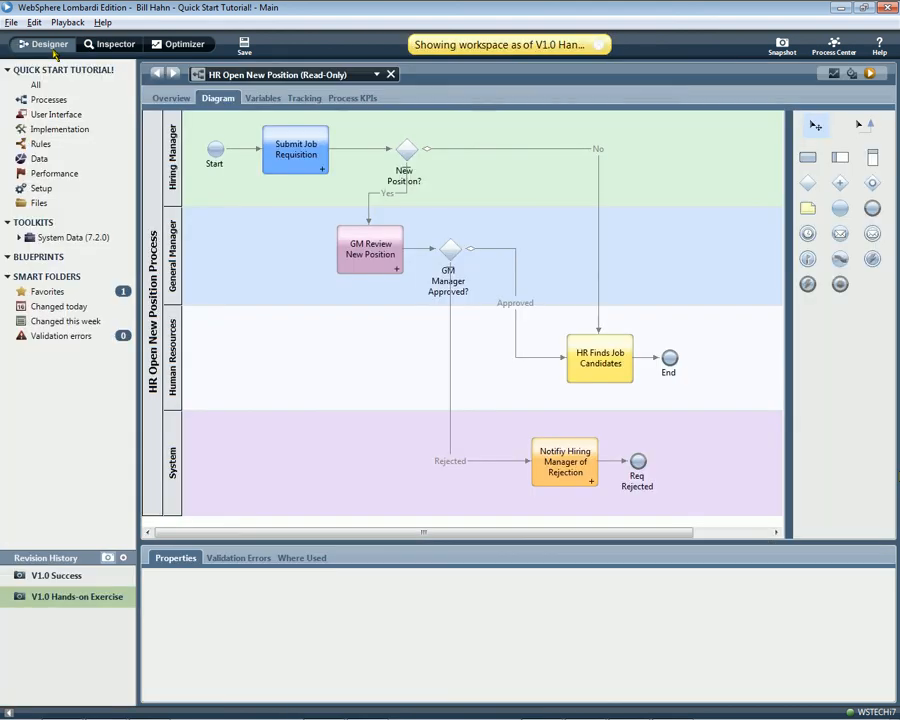
{"action": "left_click", "coordinate": [72, 578]}
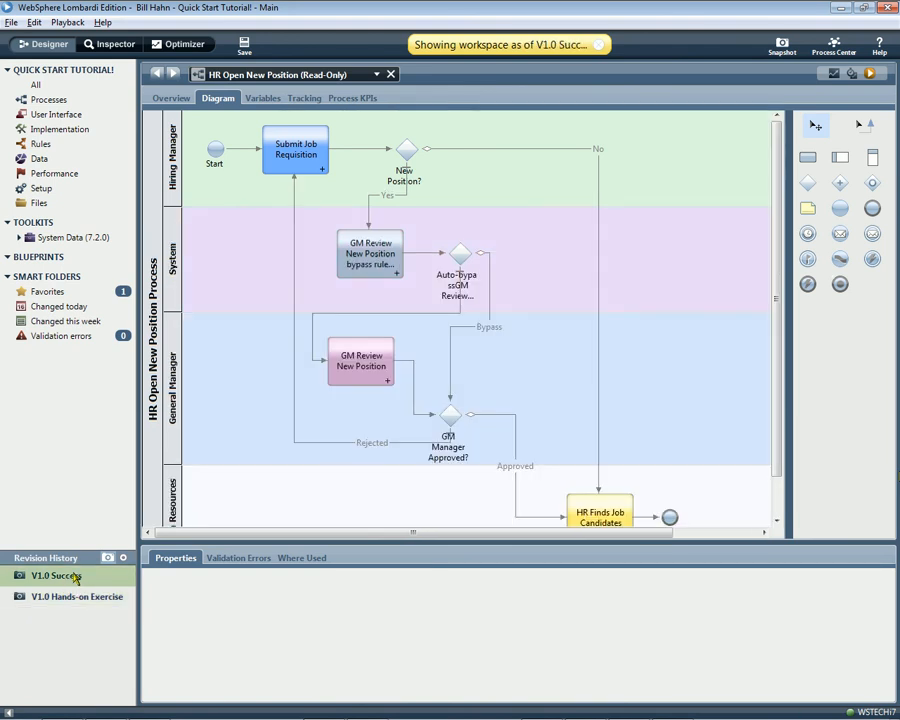
{"action": "left_click", "coordinate": [598, 45]}
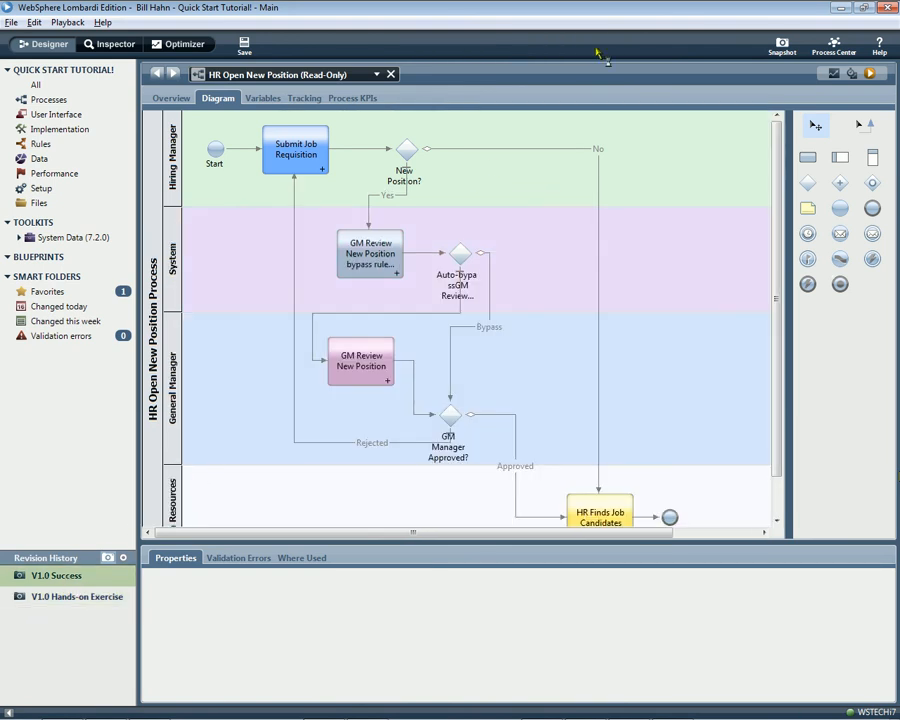